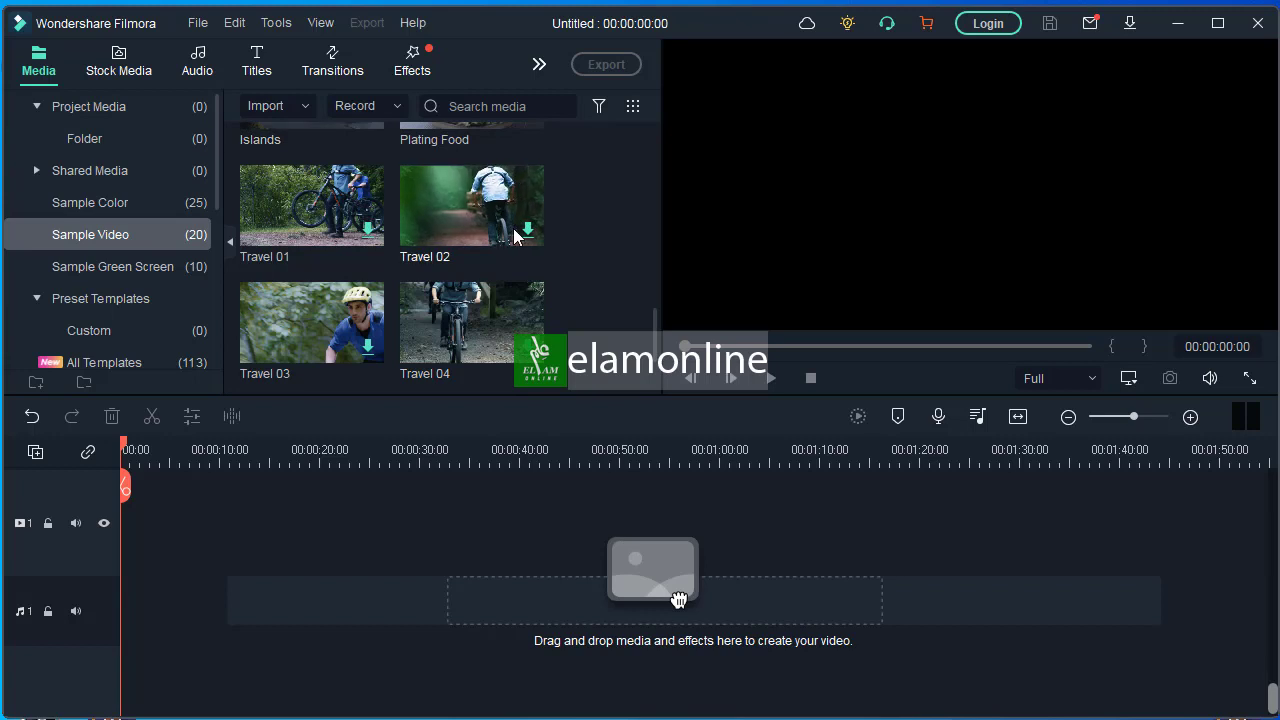
# Place the Travel 04 sample video at the start of the video track and match the project settings to the media, 1920 x 1080 25fps
pyautogui.click(467, 330)
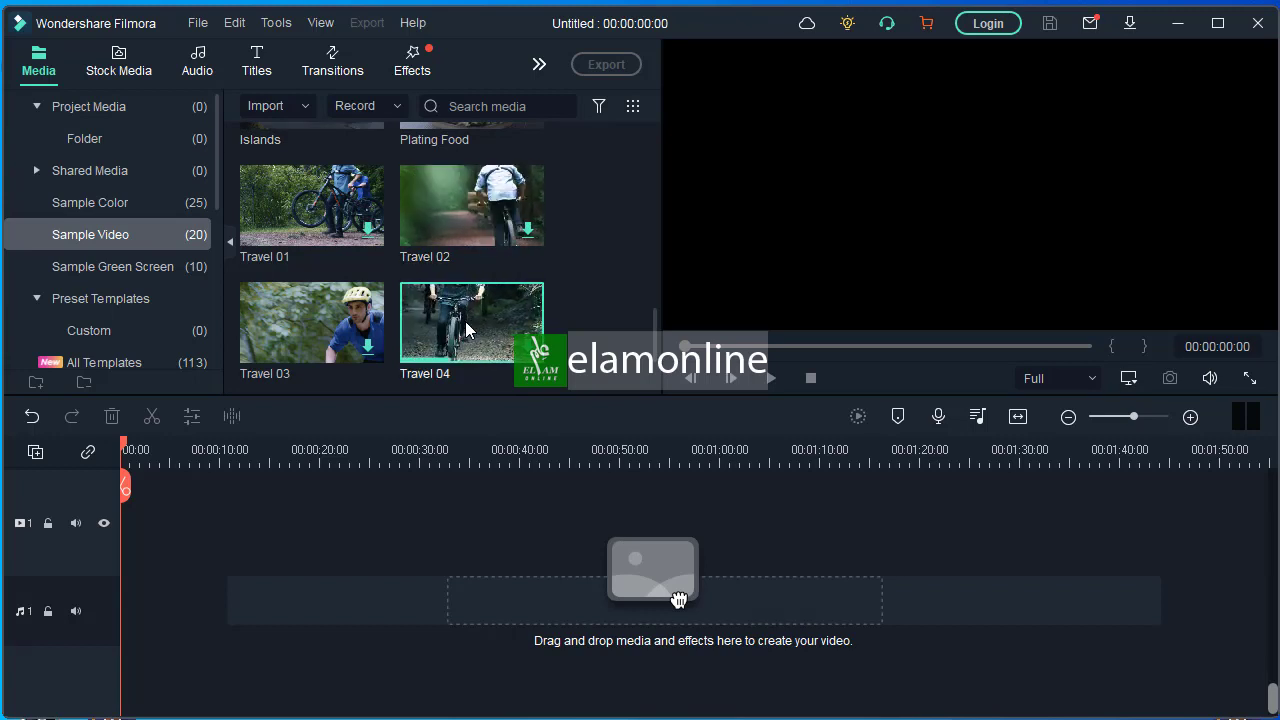
pyautogui.doubleClick(467, 330)
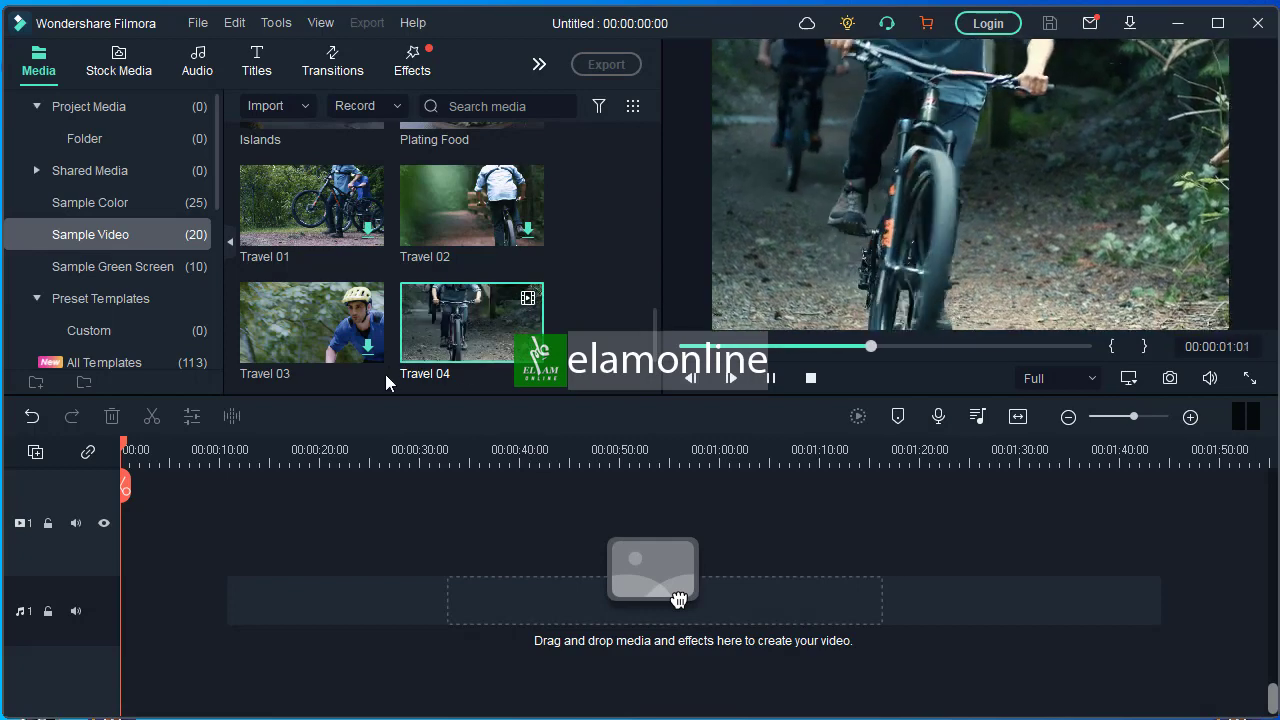
pyautogui.moveTo(402, 370); pyautogui.dragTo(404, 408)
pyautogui.moveTo(679, 600); pyautogui.dragTo(137, 553)
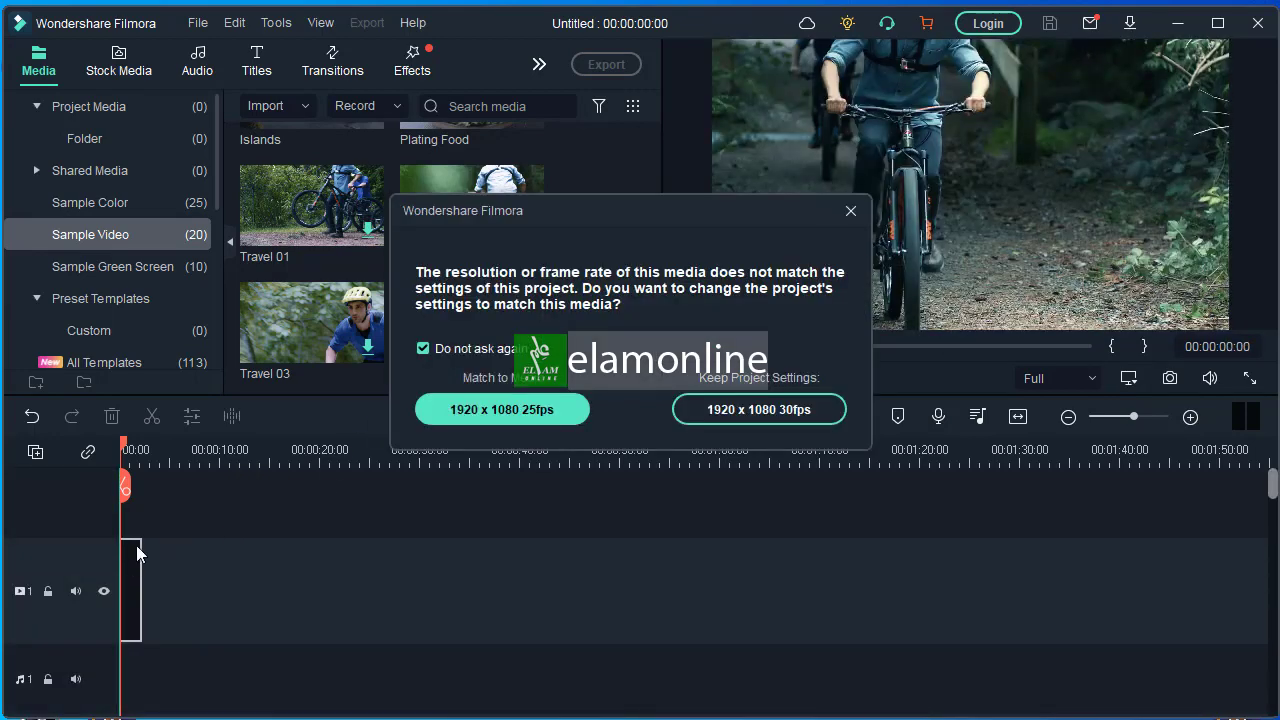
pyautogui.click(498, 410)
pyautogui.moveTo(283, 462); pyautogui.dragTo(497, 443)
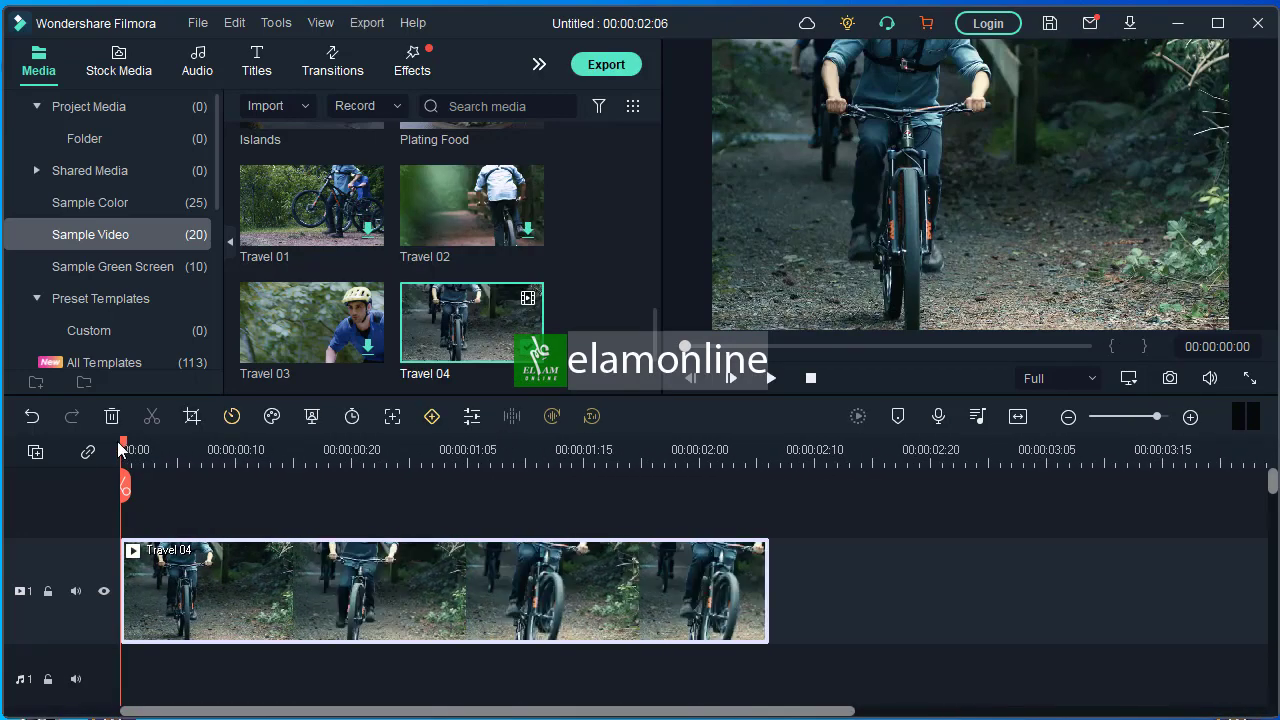
# Split the Travel 04 clip at 00:00:01:05 and dismiss the transitions tip
pyautogui.moveTo(126, 449); pyautogui.dragTo(469, 492)
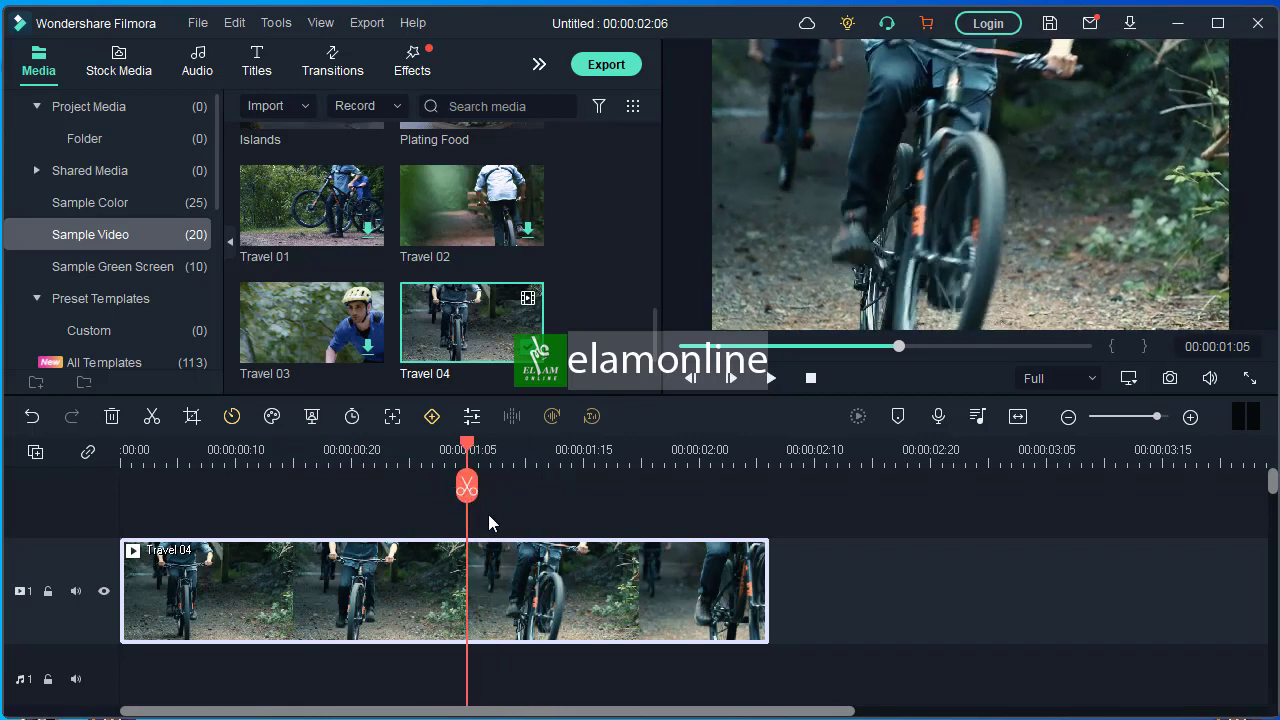
pyautogui.click(467, 486)
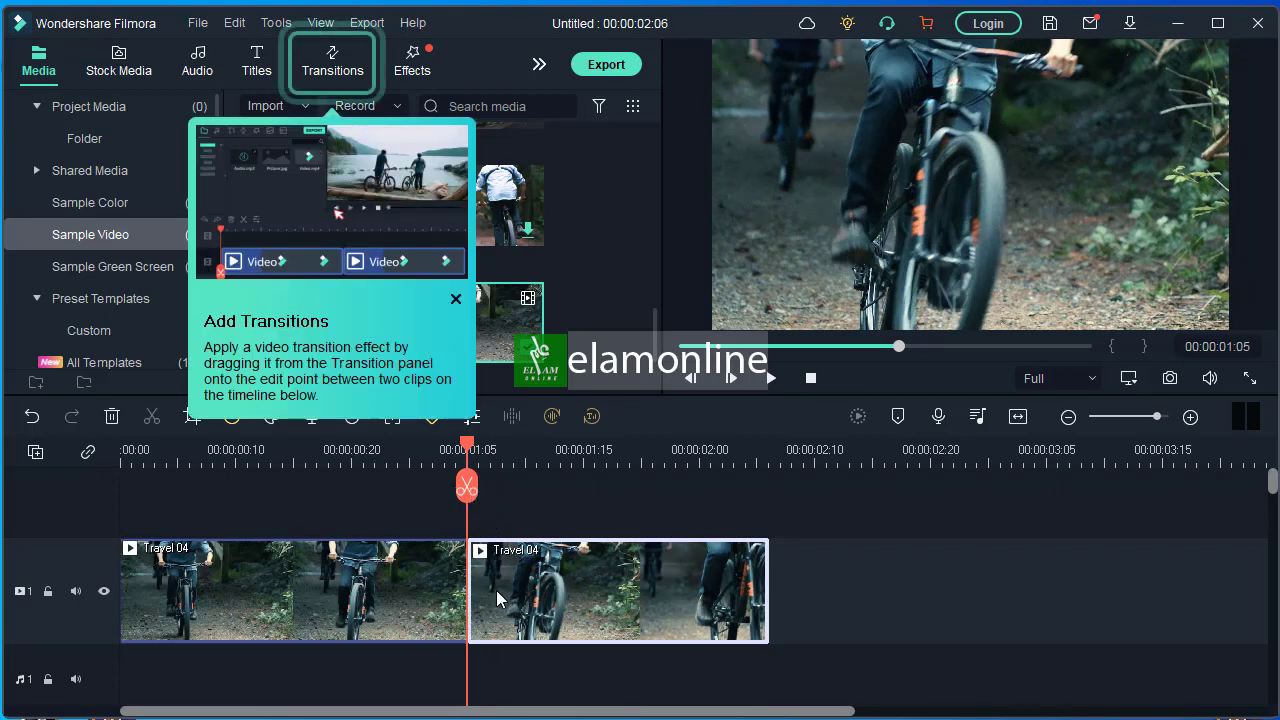
pyautogui.click(455, 298)
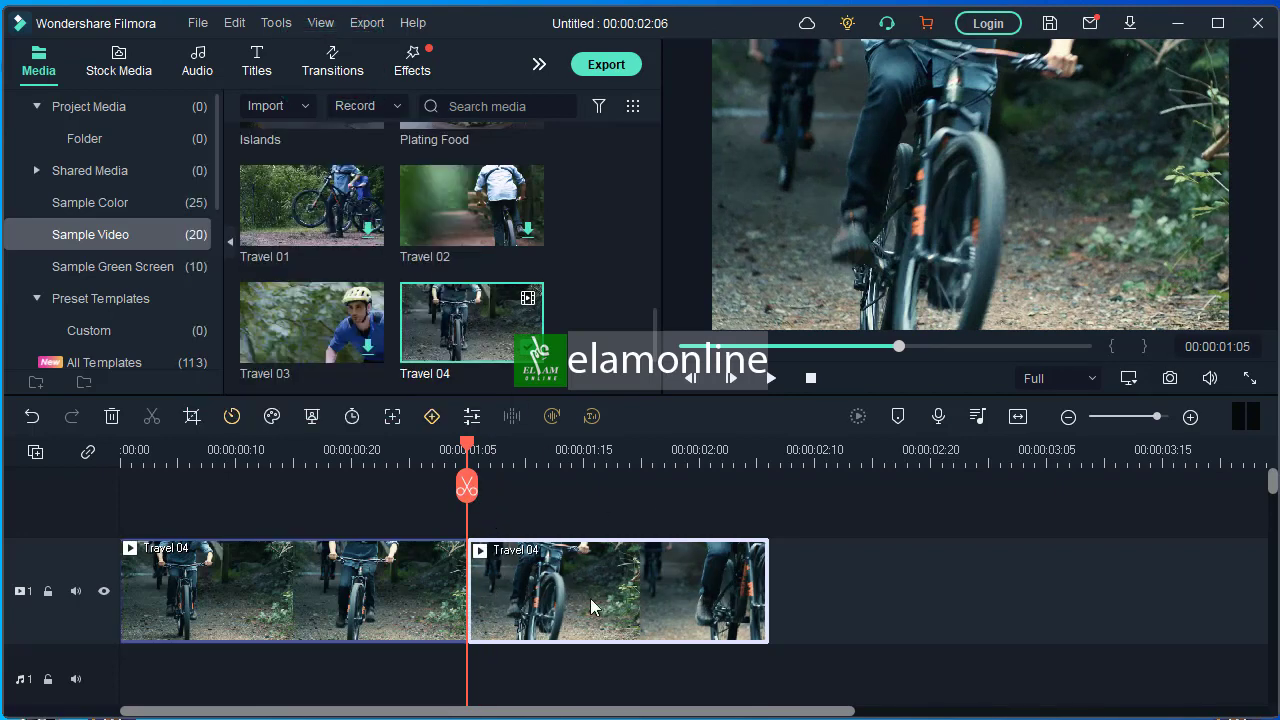
# Select the first Travel 04 segment and open its Speed Ramping settings
pyautogui.click(345, 598)
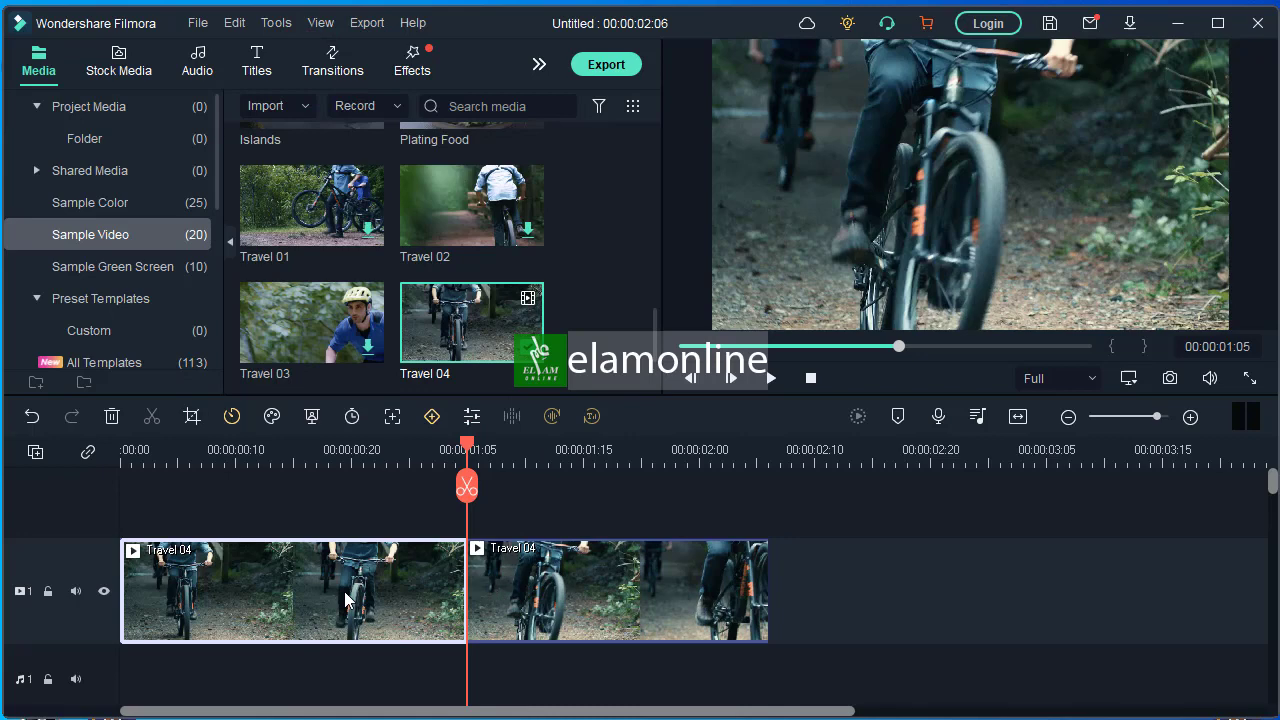
pyautogui.click(328, 453)
pyautogui.moveTo(325, 455); pyautogui.dragTo(284, 465)
pyautogui.click(637, 583)
pyautogui.click(305, 588)
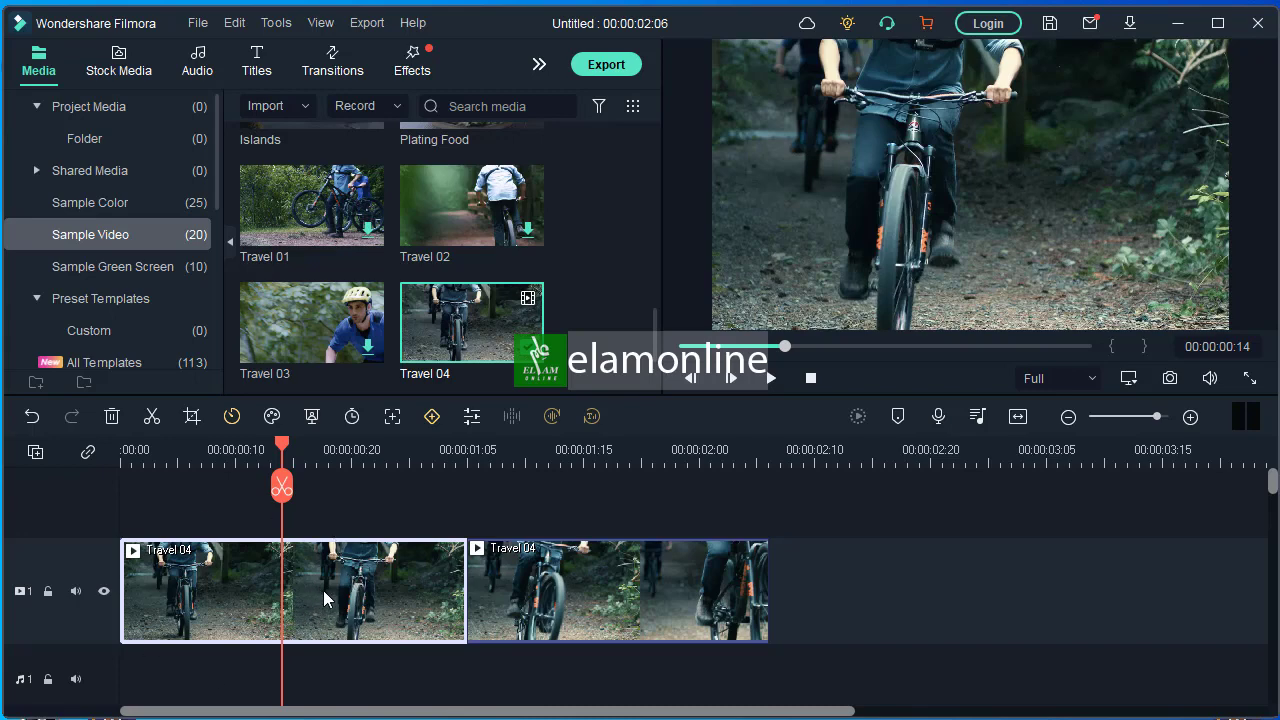
pyautogui.rightClick(322, 590)
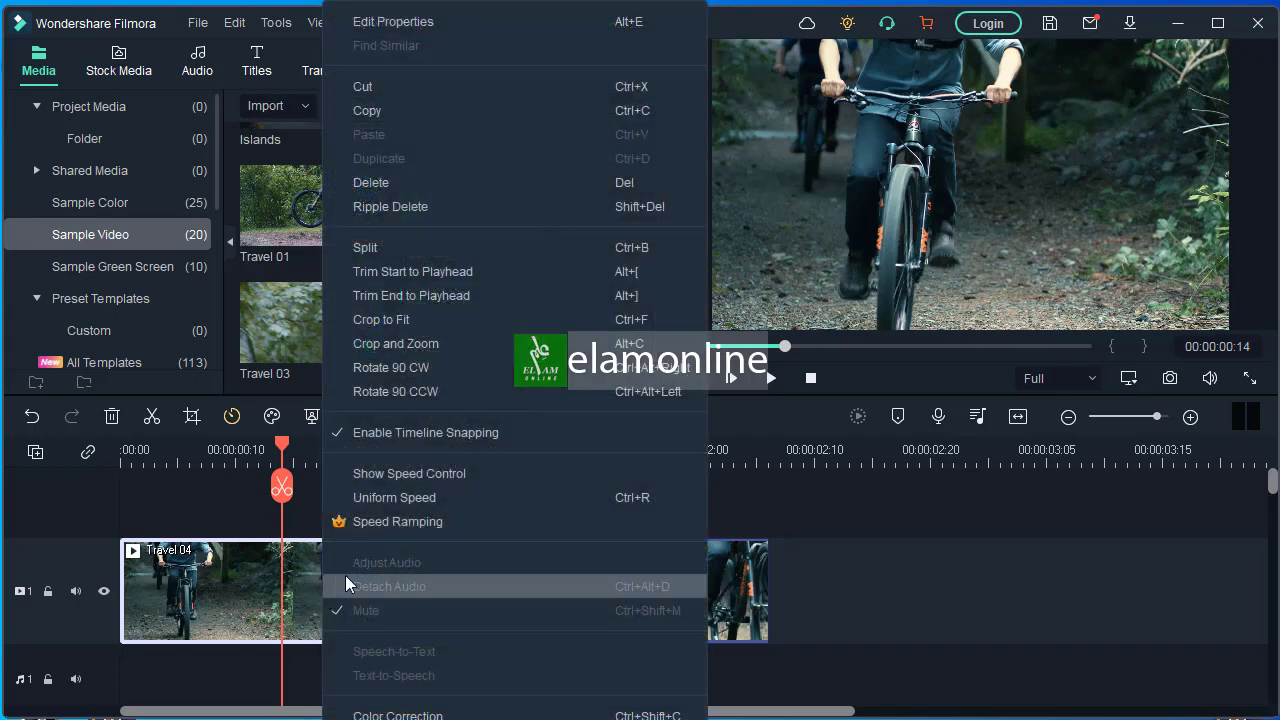
pyautogui.click(403, 524)
pyautogui.click(795, 381)
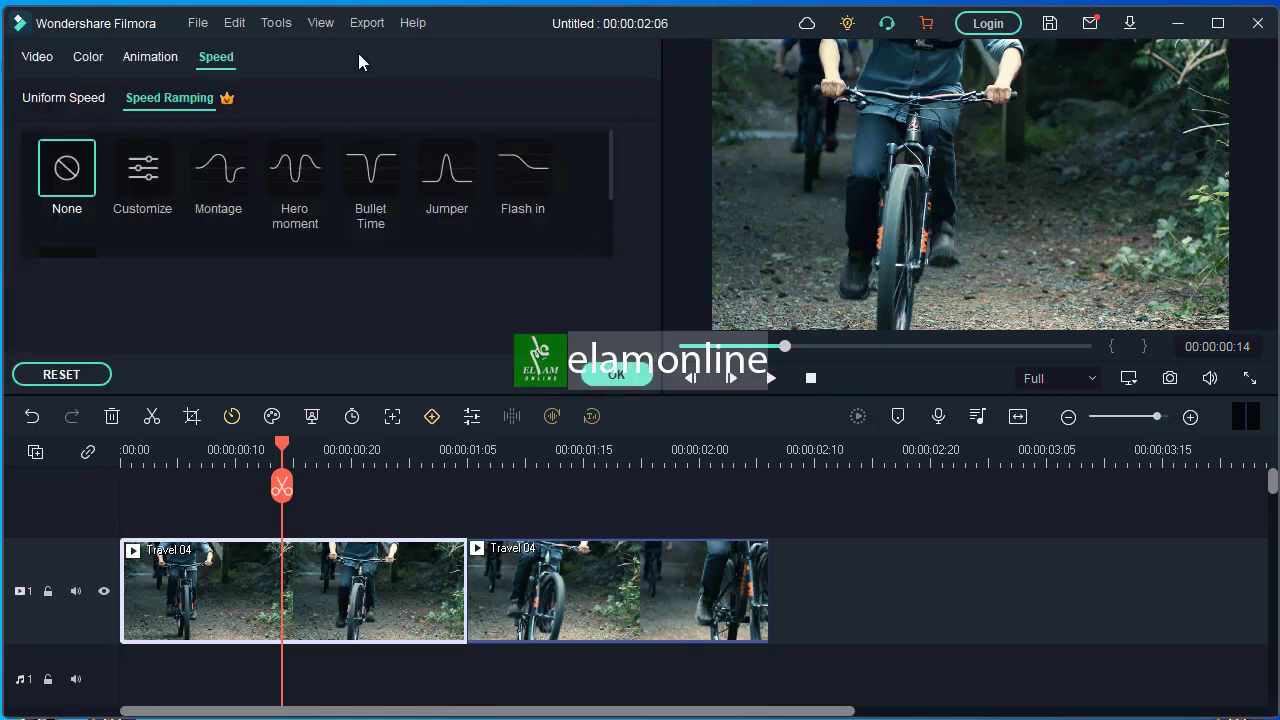
pyautogui.click(595, 374)
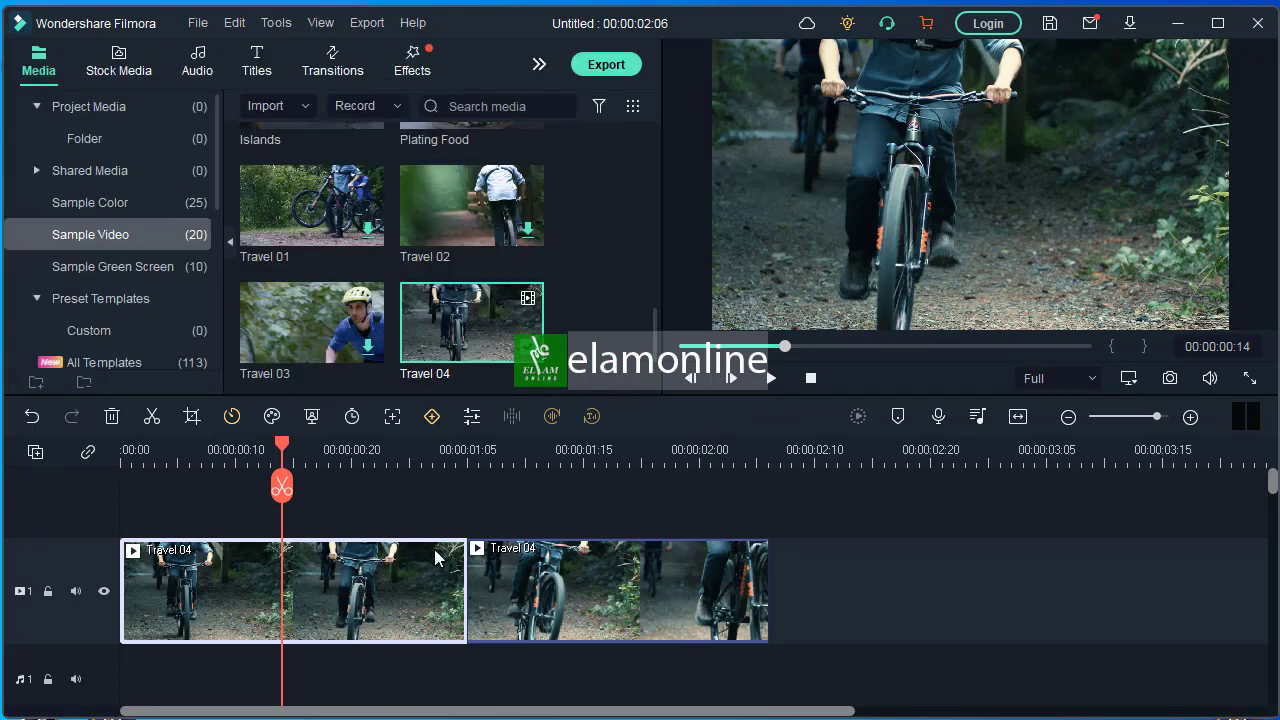
pyautogui.doubleClick(315, 595)
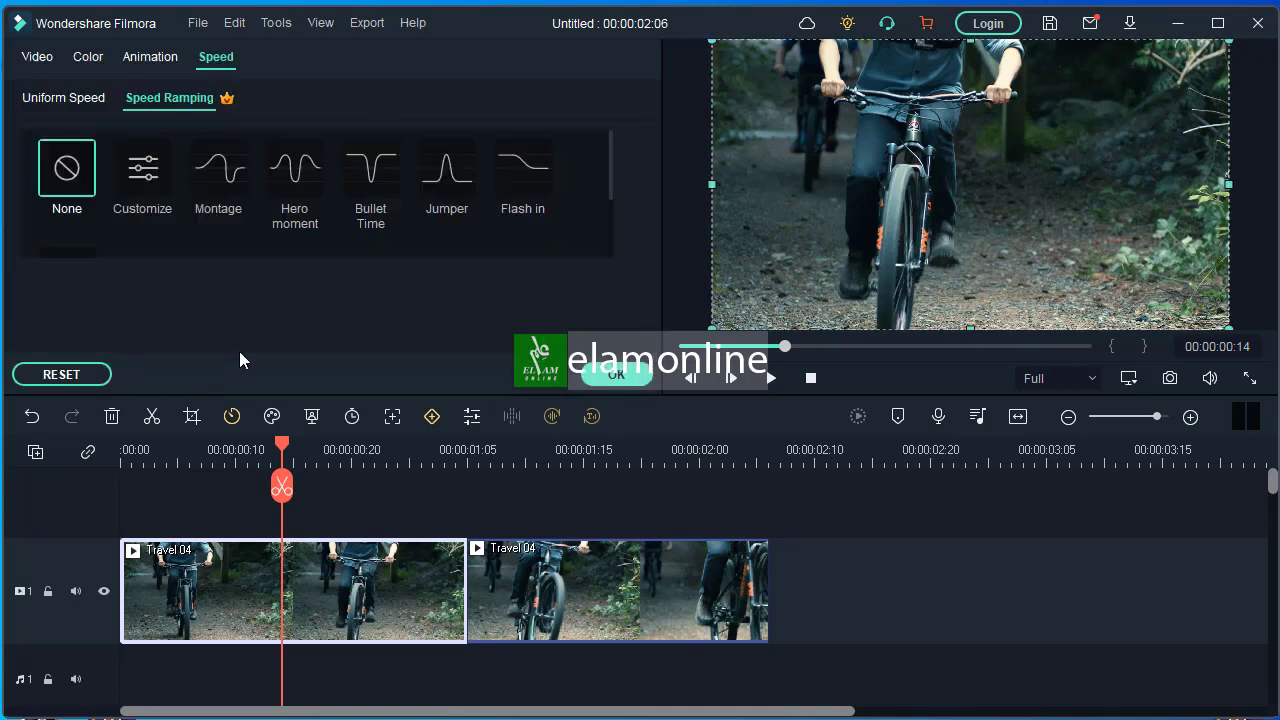
pyautogui.click(620, 374)
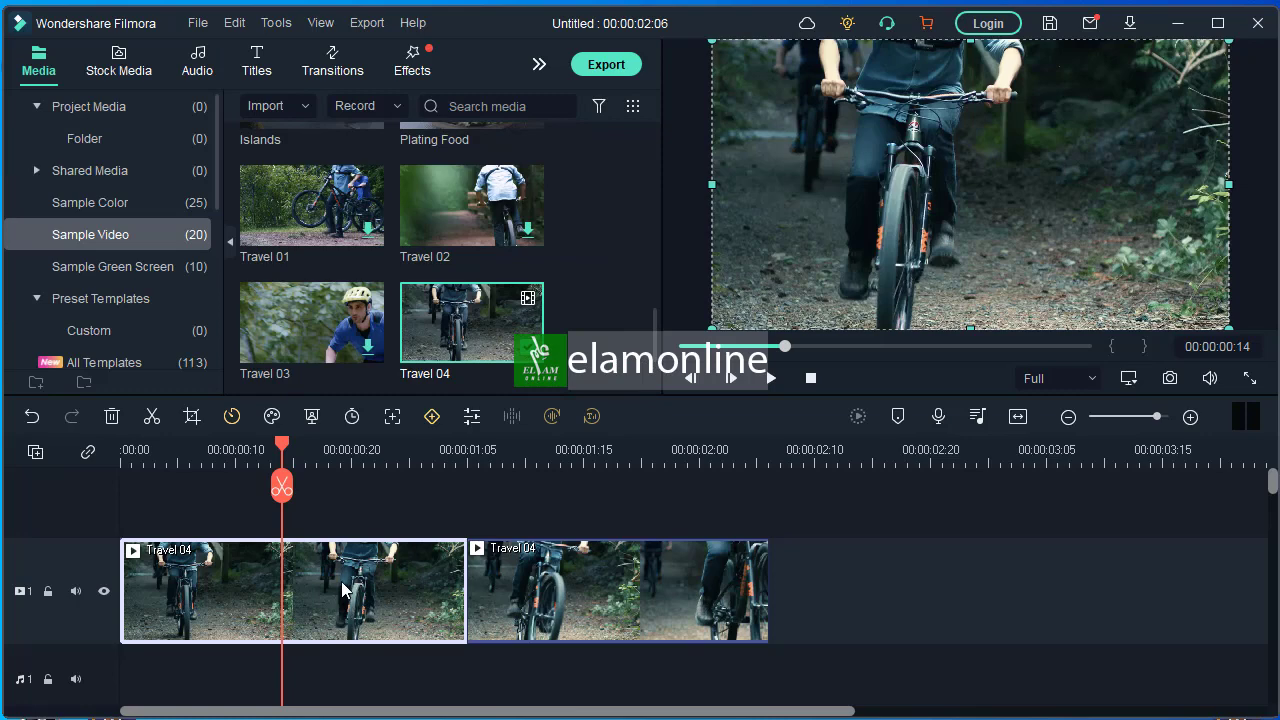
# Apply the Customize speed ramping preset to the first Travel 04 segment
pyautogui.doubleClick(343, 590)
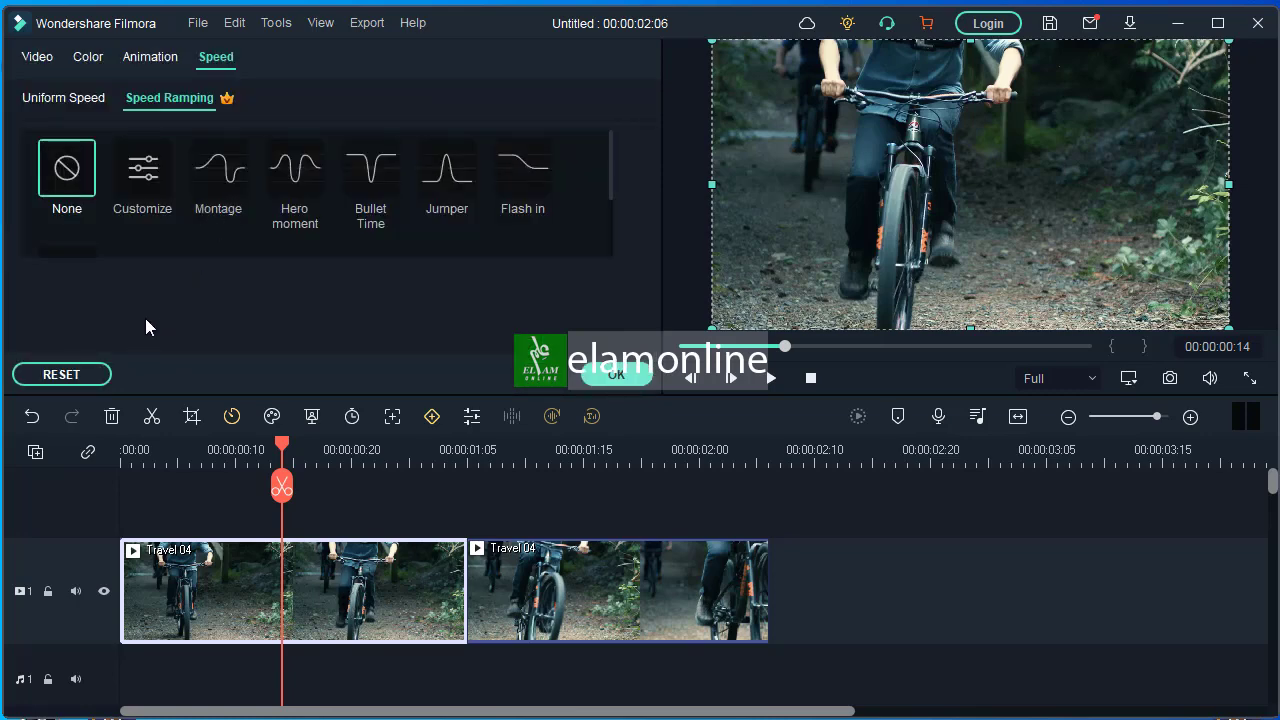
pyautogui.click(145, 180)
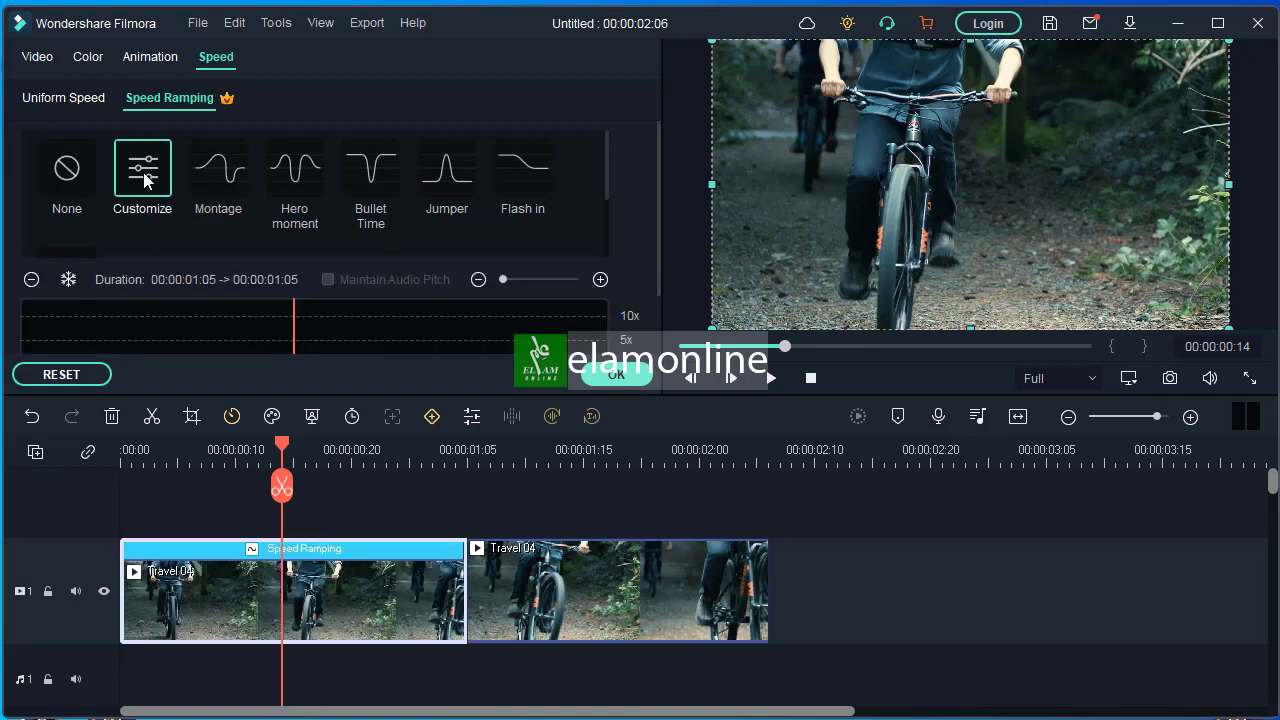
pyautogui.scroll(-2, 658, 263)
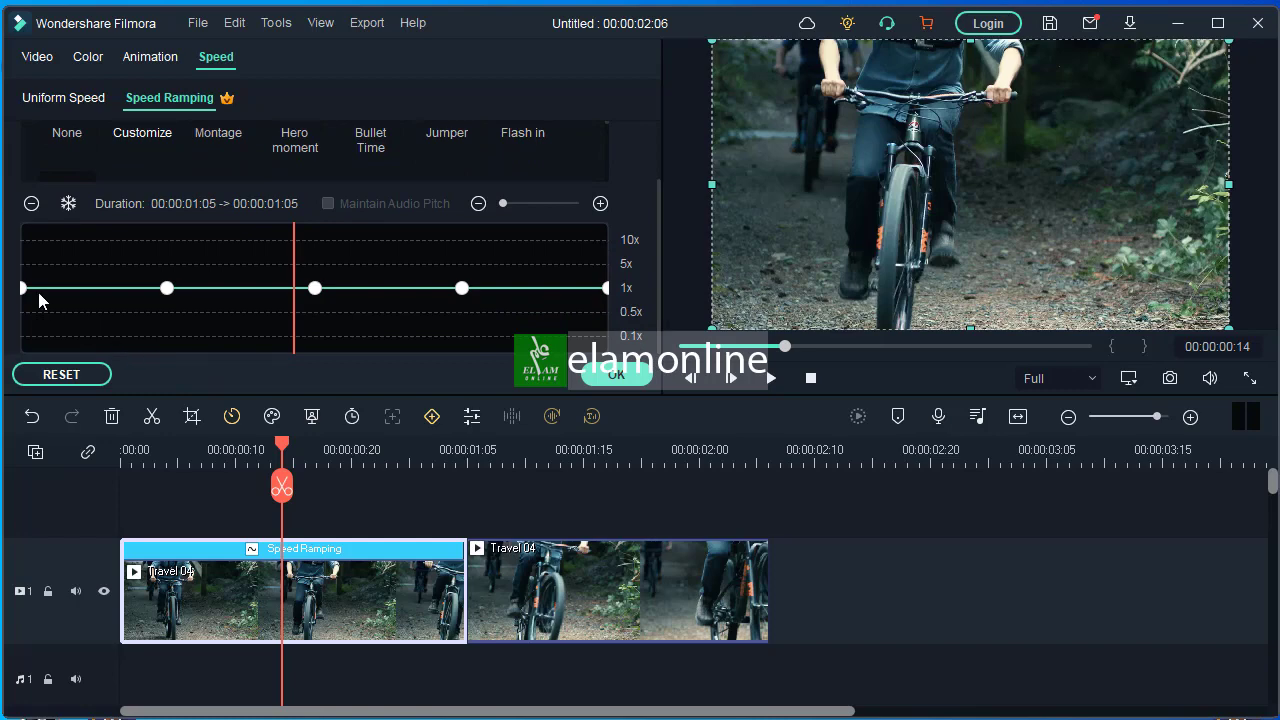
# Raise all five points of the first segment's speed curve to between about 4.5x and 5x
pyautogui.moveTo(22, 287); pyautogui.dragTo(26, 268)
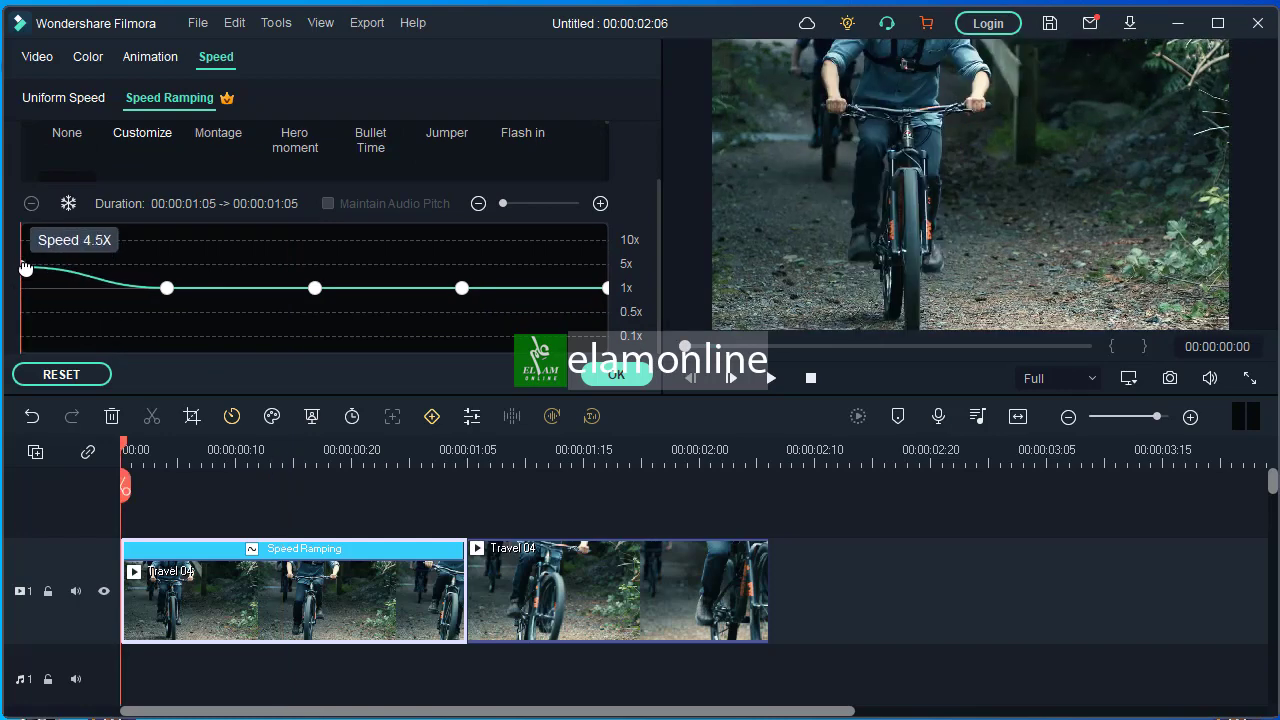
pyautogui.moveTo(167, 288); pyautogui.dragTo(172, 266)
pyautogui.moveTo(314, 288); pyautogui.dragTo(319, 265)
pyautogui.moveTo(460, 287); pyautogui.dragTo(465, 265)
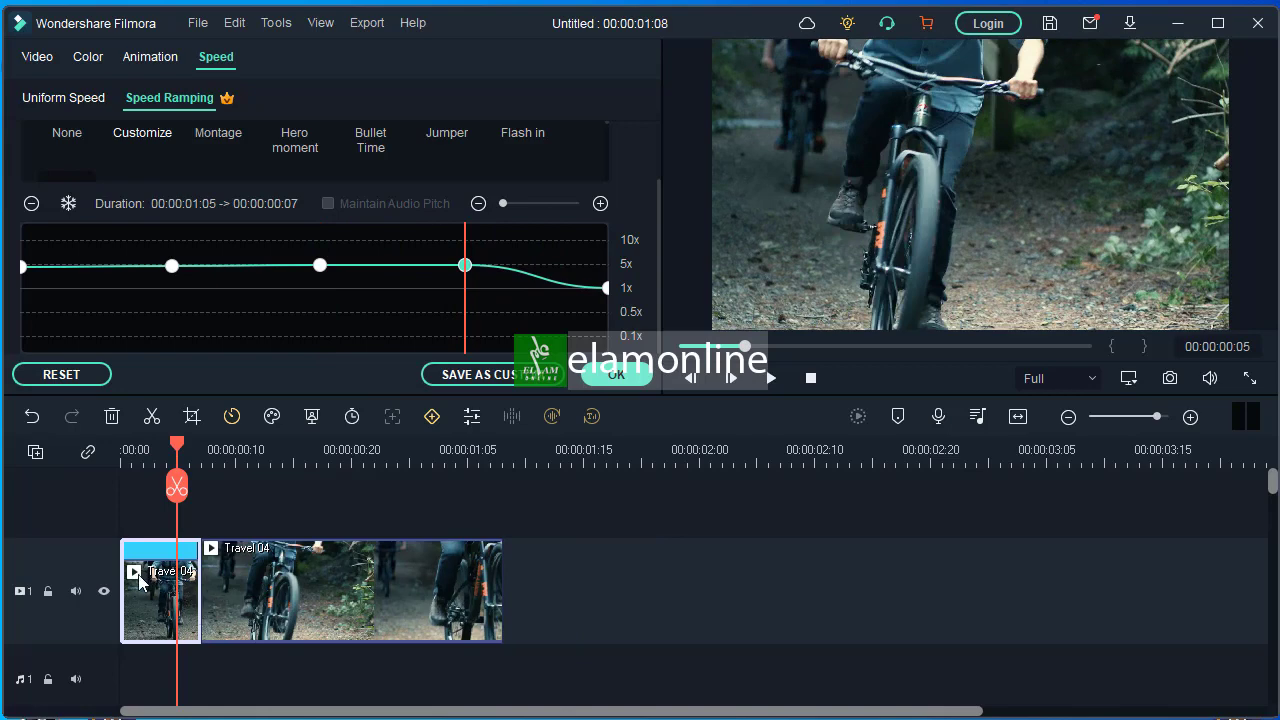
pyautogui.moveTo(605, 287); pyautogui.dragTo(606, 263)
# Play the timeline from the beginning to preview the sped-up first segment
pyautogui.moveTo(189, 448); pyautogui.dragTo(111, 461)
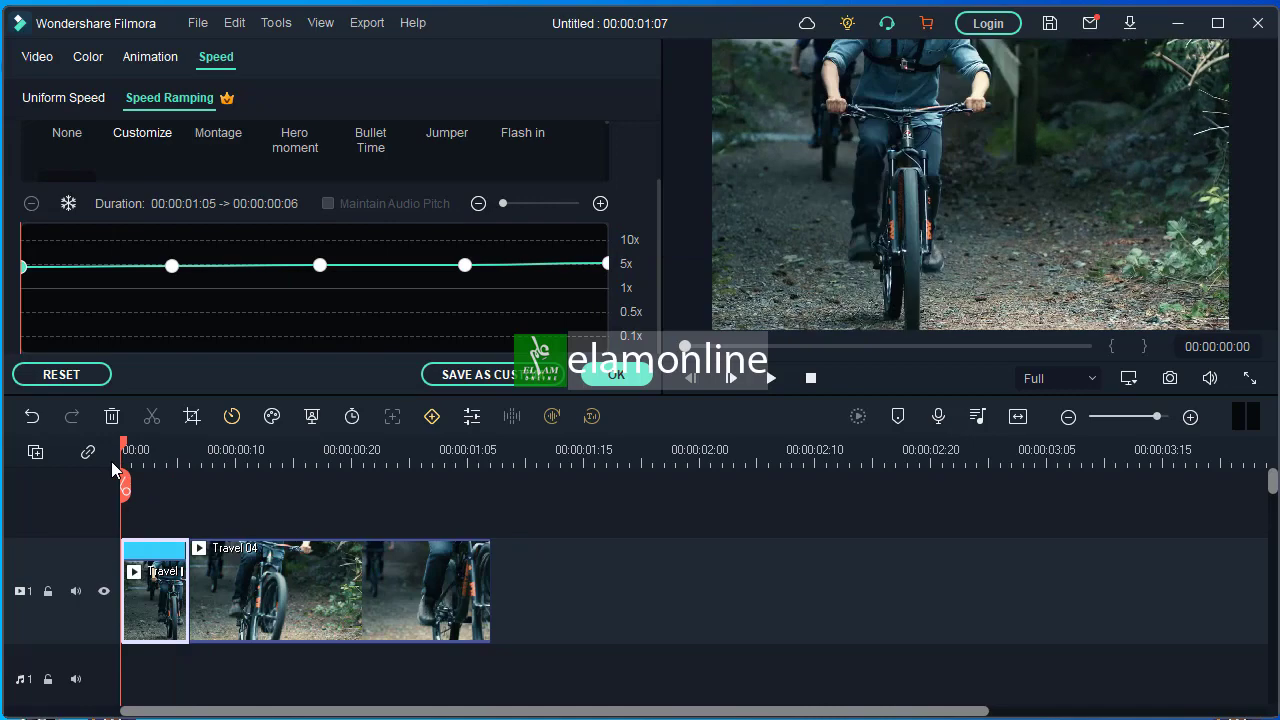
pyautogui.click(772, 378)
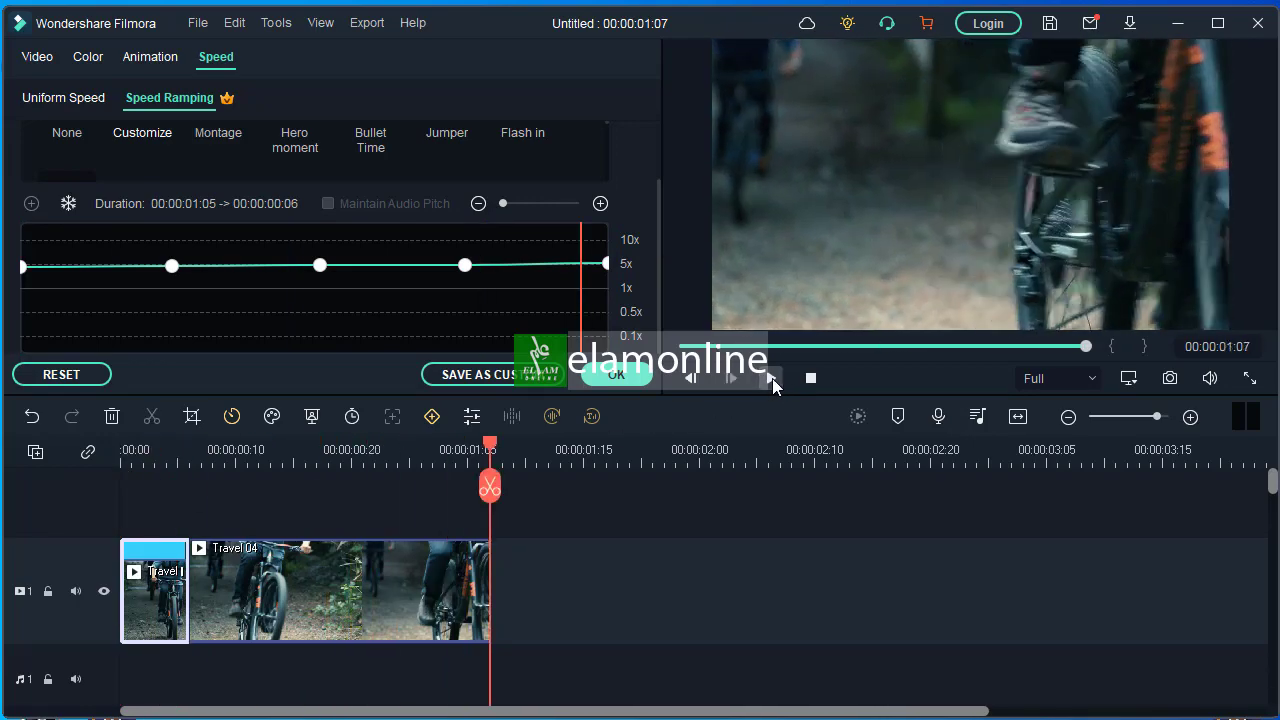
pyautogui.click(772, 378)
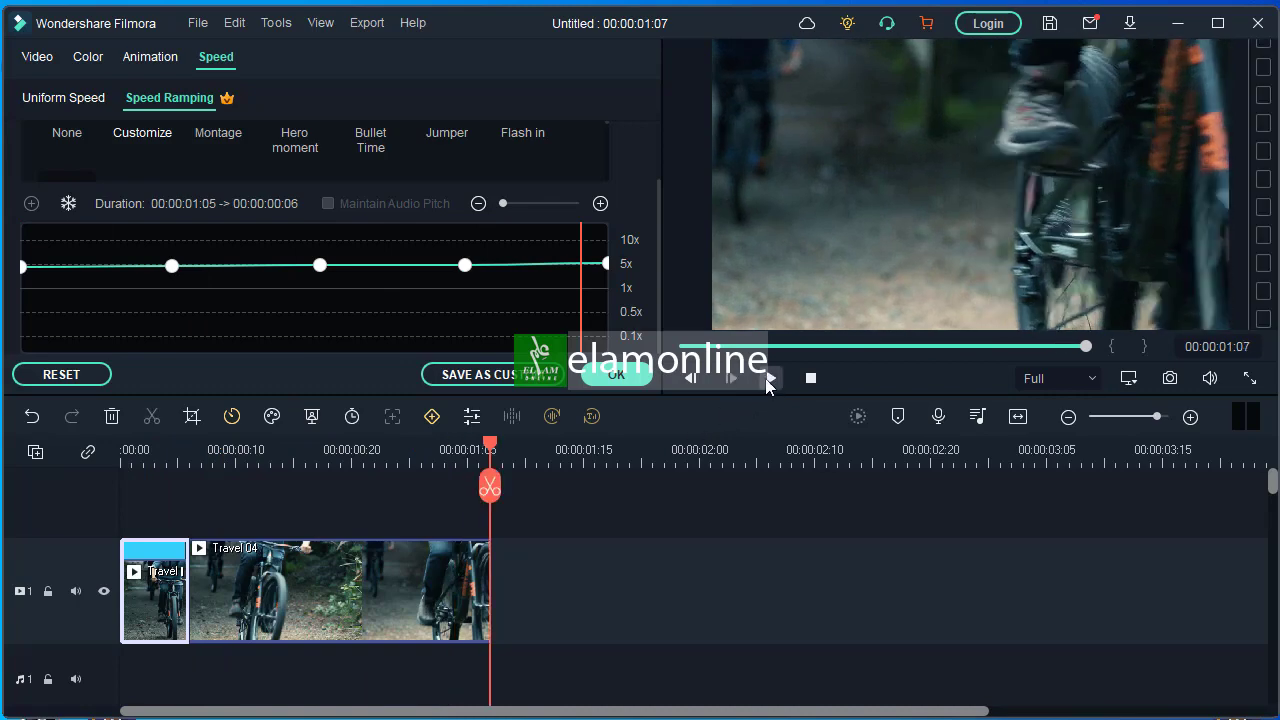
pyautogui.click(770, 380)
# Lower all five points of the first segment's speed curve to about 2.8x and confirm the speed settings
pyautogui.moveTo(23, 266); pyautogui.dragTo(24, 274)
pyautogui.moveTo(172, 265); pyautogui.dragTo(175, 278)
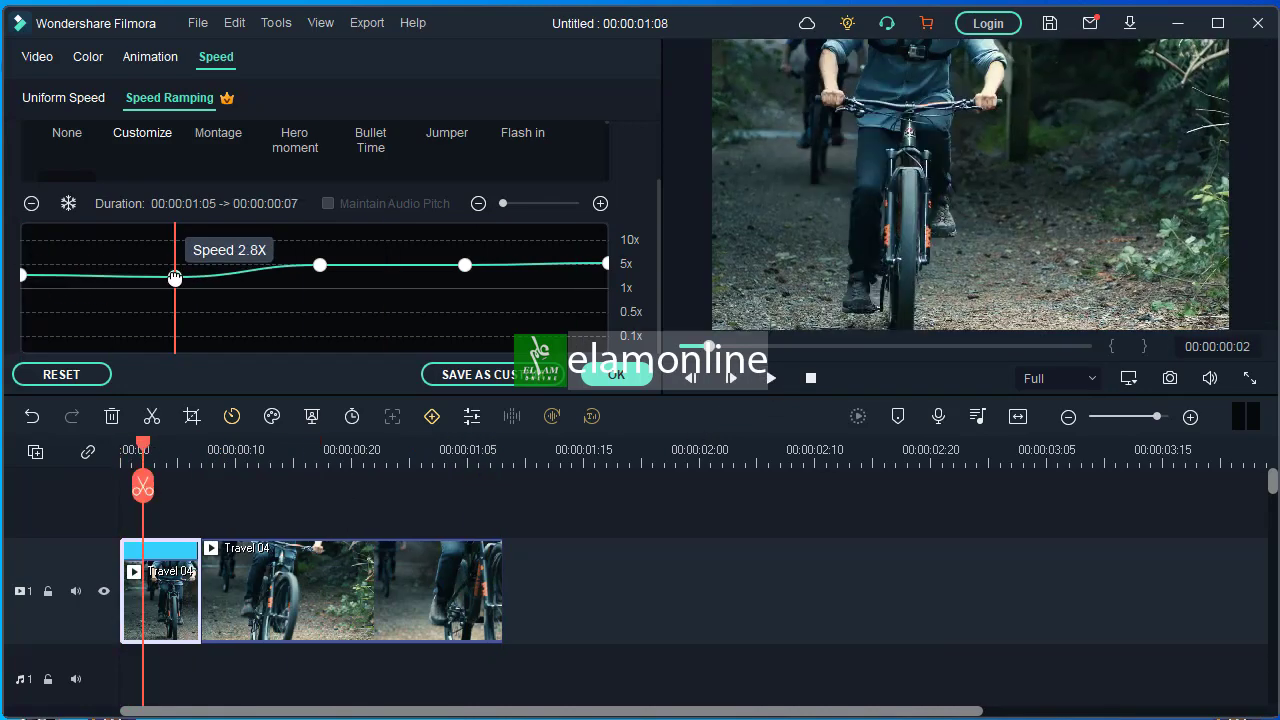
pyautogui.moveTo(319, 265); pyautogui.dragTo(322, 277)
pyautogui.moveTo(465, 264); pyautogui.dragTo(465, 279)
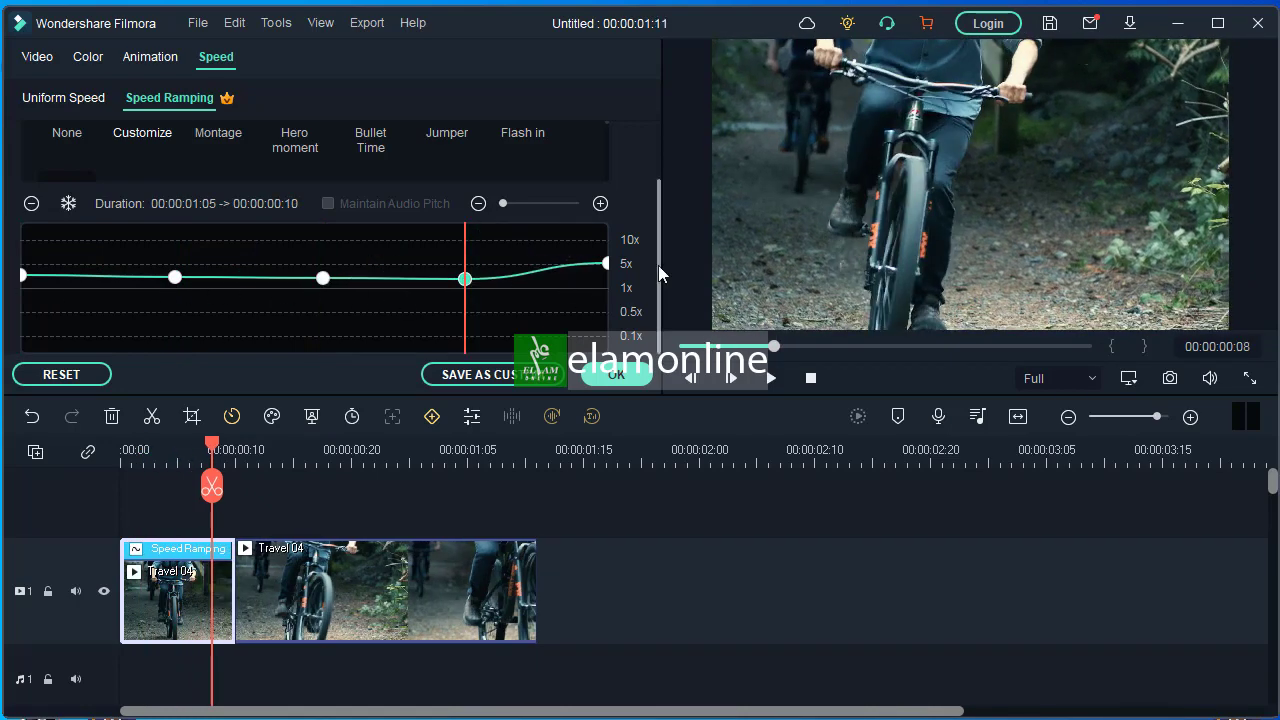
pyautogui.moveTo(606, 263); pyautogui.dragTo(608, 282)
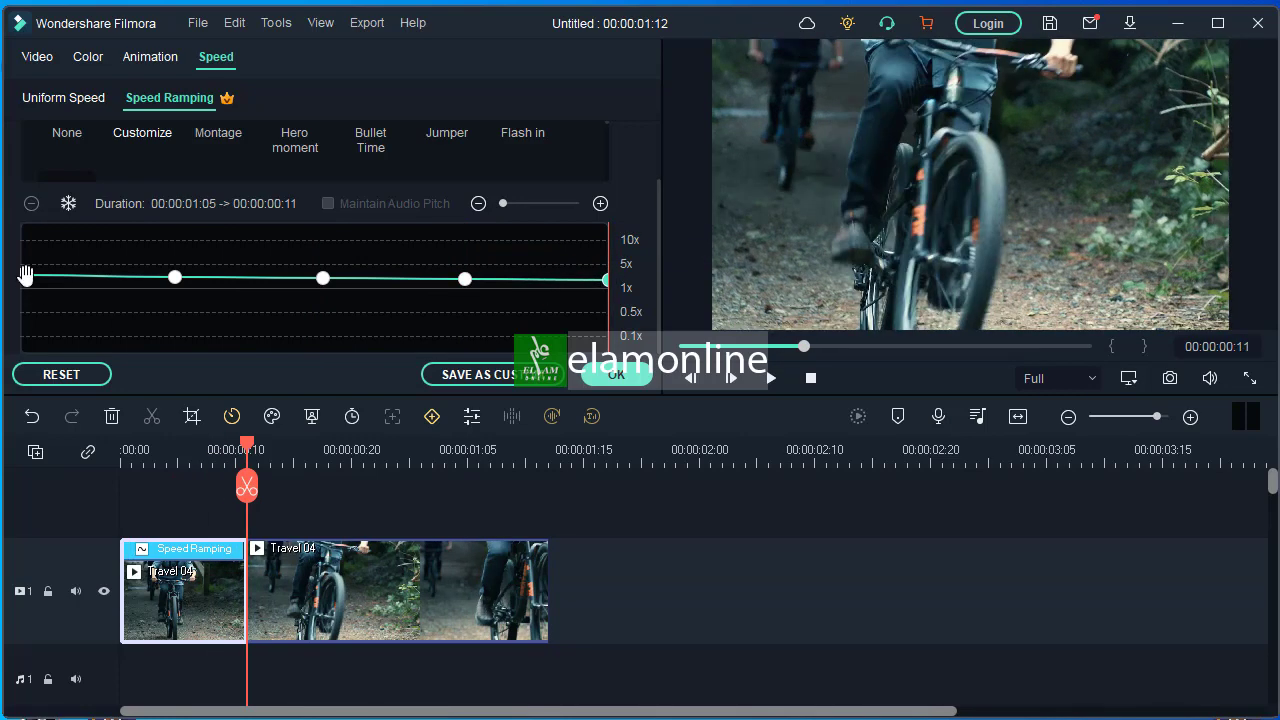
pyautogui.moveTo(23, 275); pyautogui.dragTo(24, 278)
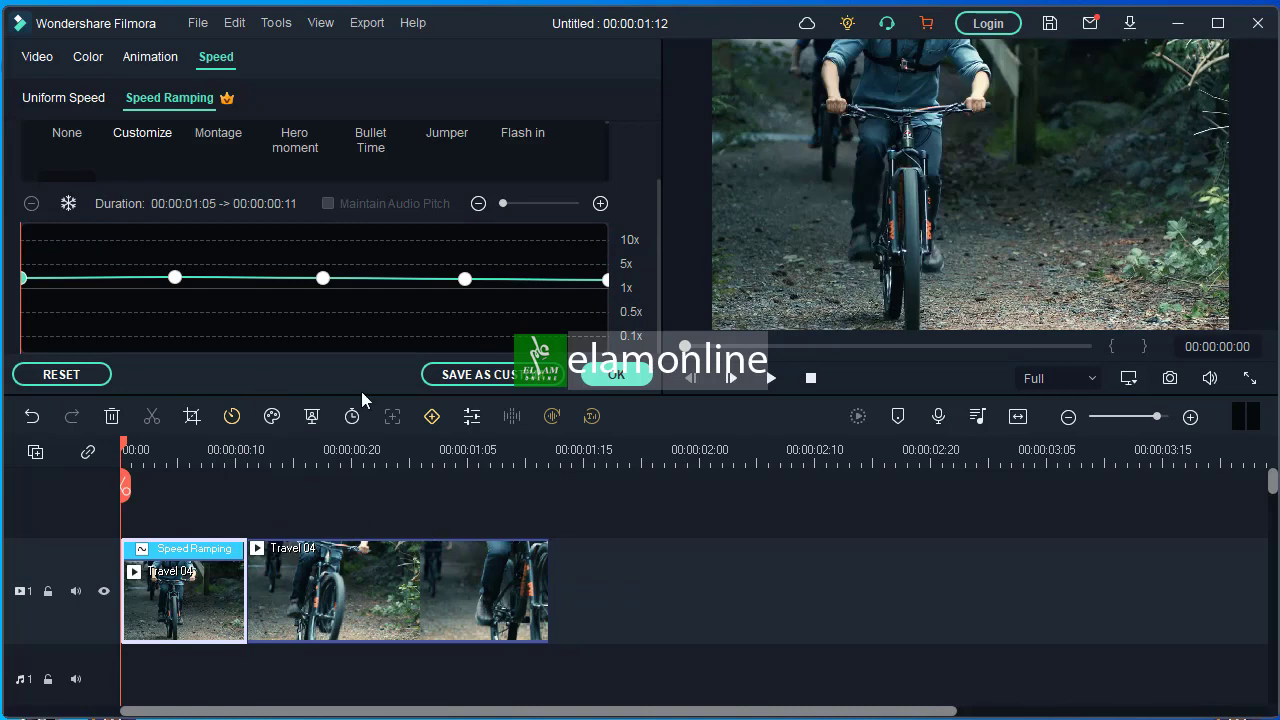
pyautogui.click(640, 376)
# Return the playhead to the start of the timeline and preview the edited video
pyautogui.click(152, 449)
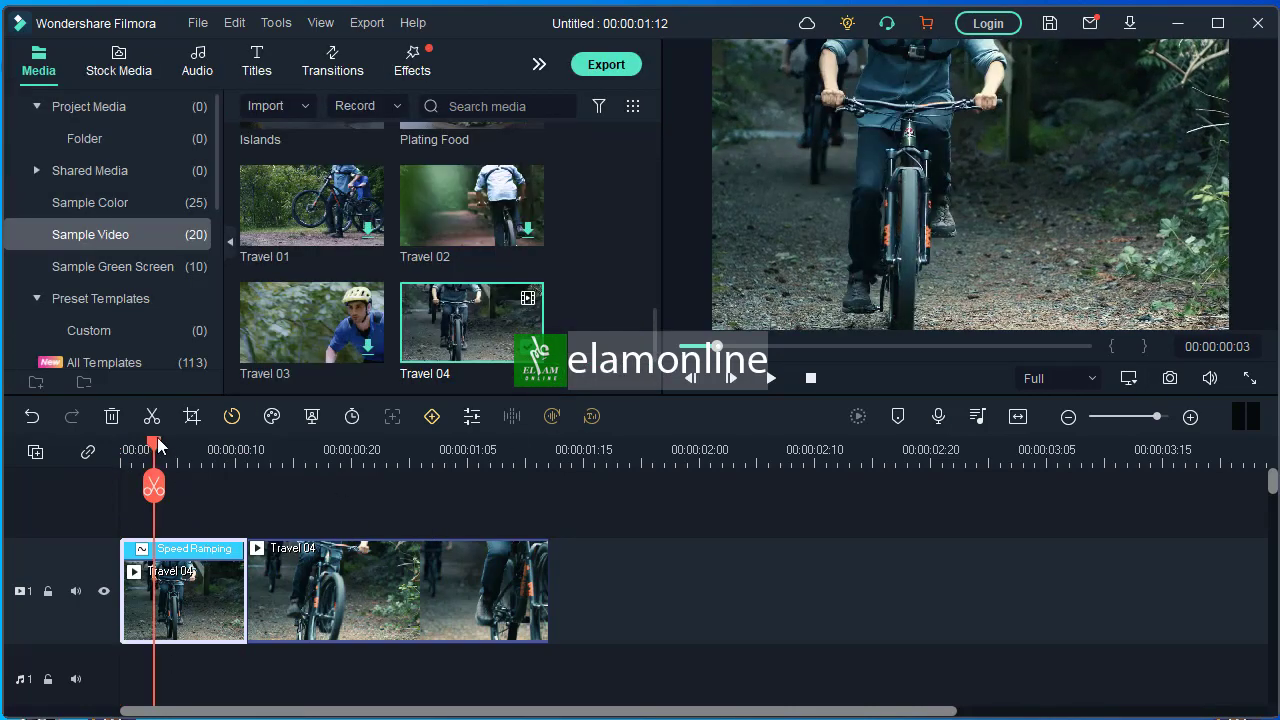
pyautogui.moveTo(154, 443); pyautogui.dragTo(118, 458)
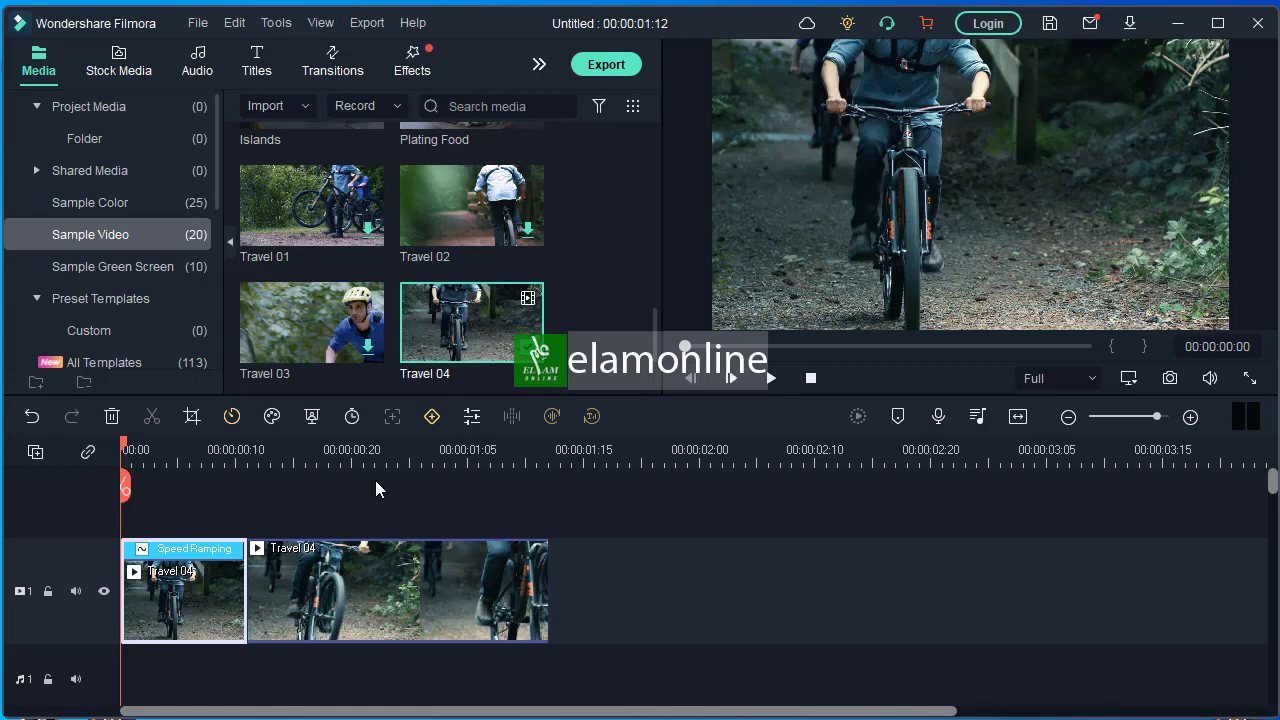
pyautogui.click(772, 379)
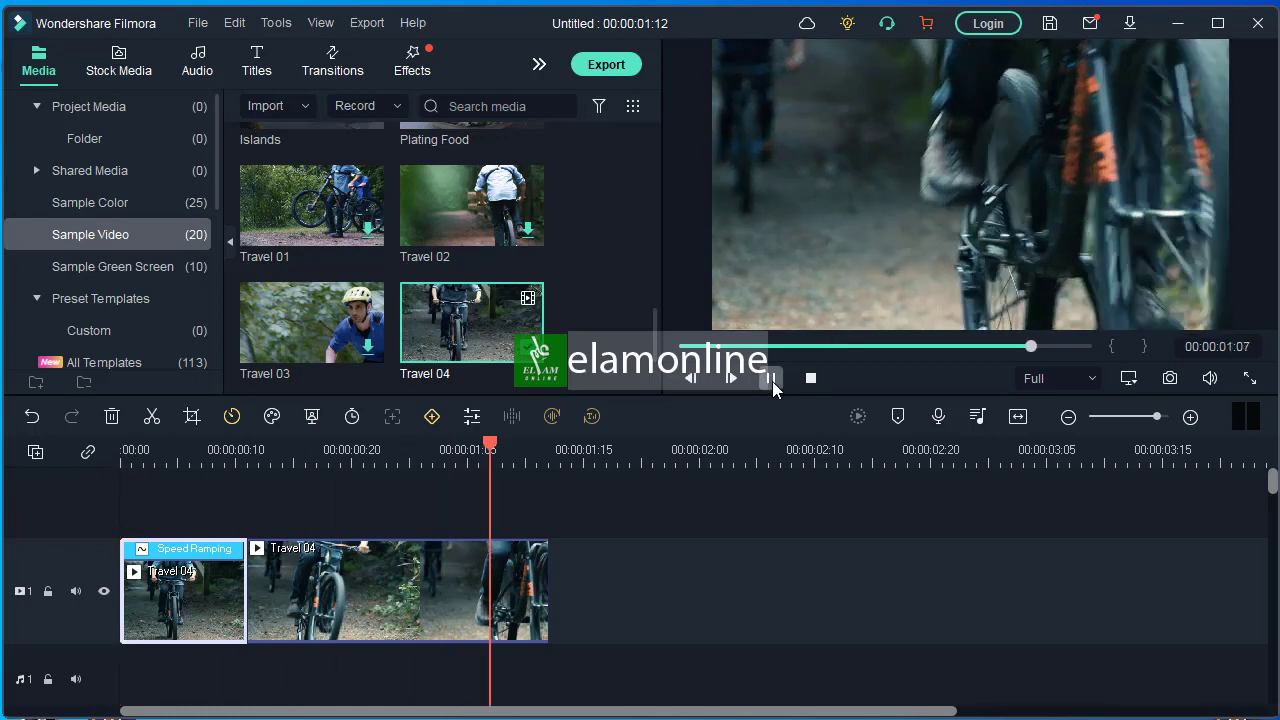
# Apply the Customize speed ramping preset to the second Travel 04 segment
pyautogui.click(390, 604)
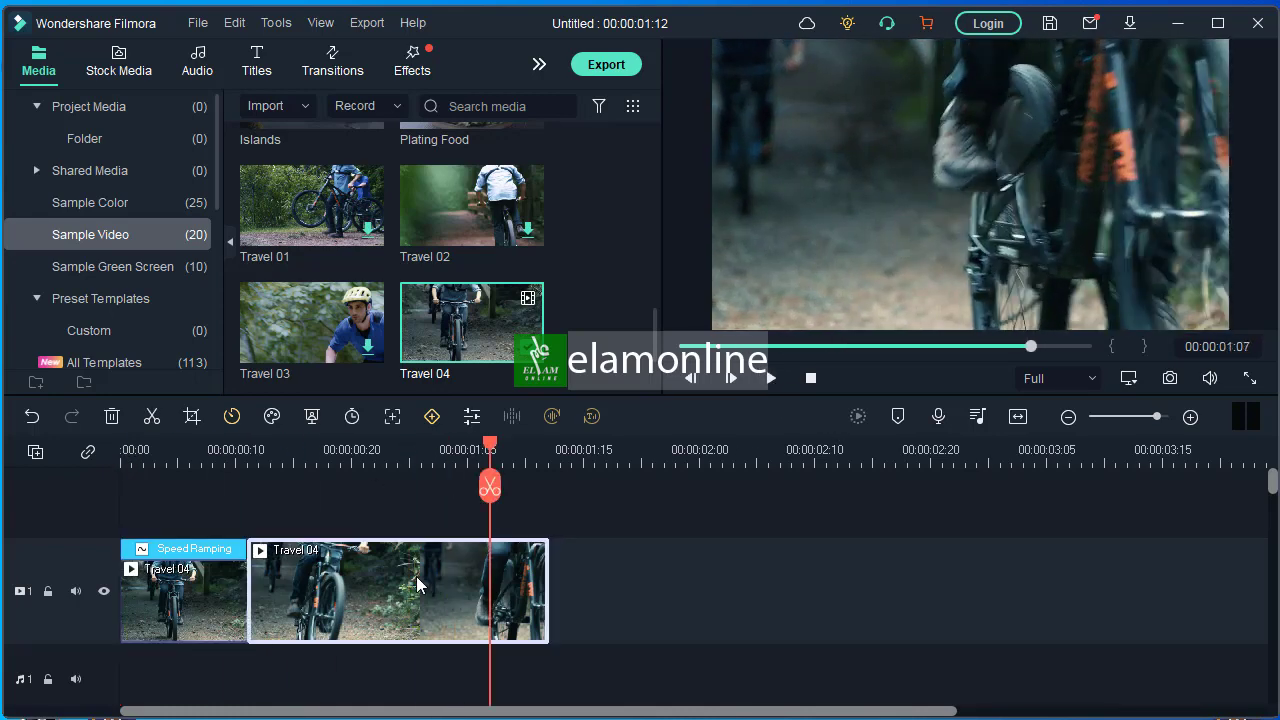
pyautogui.doubleClick(416, 576)
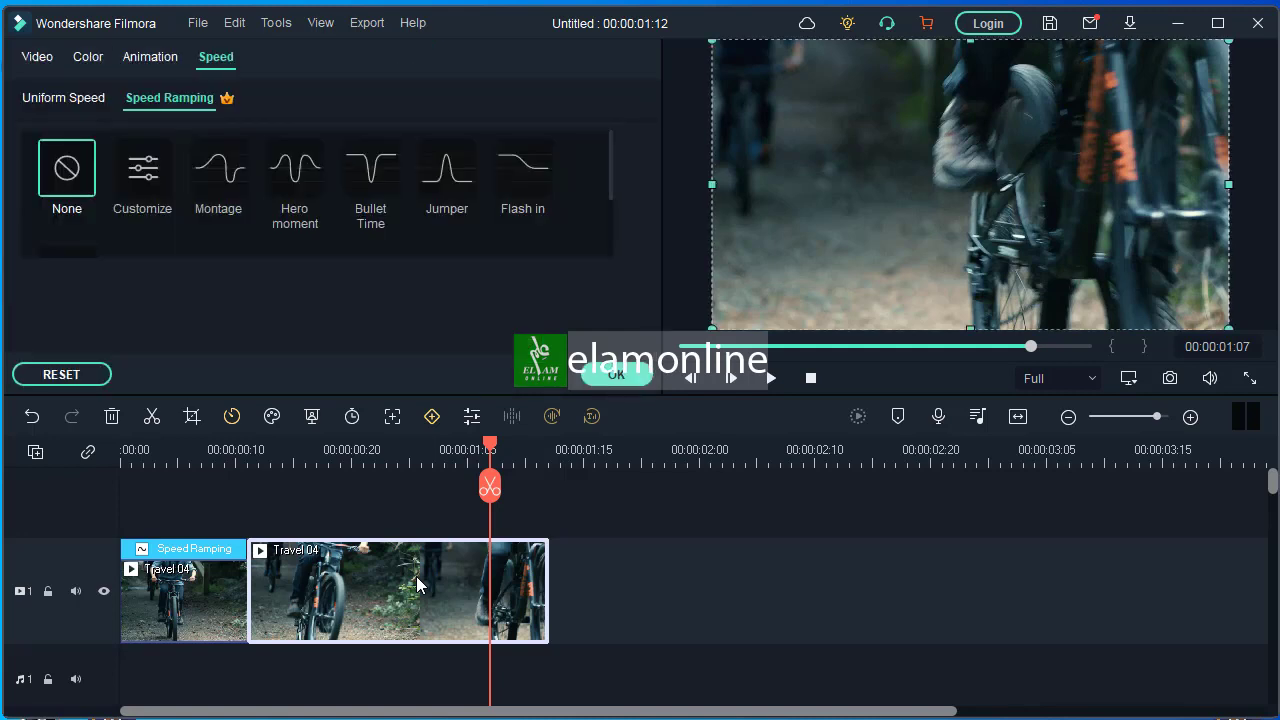
pyautogui.click(147, 174)
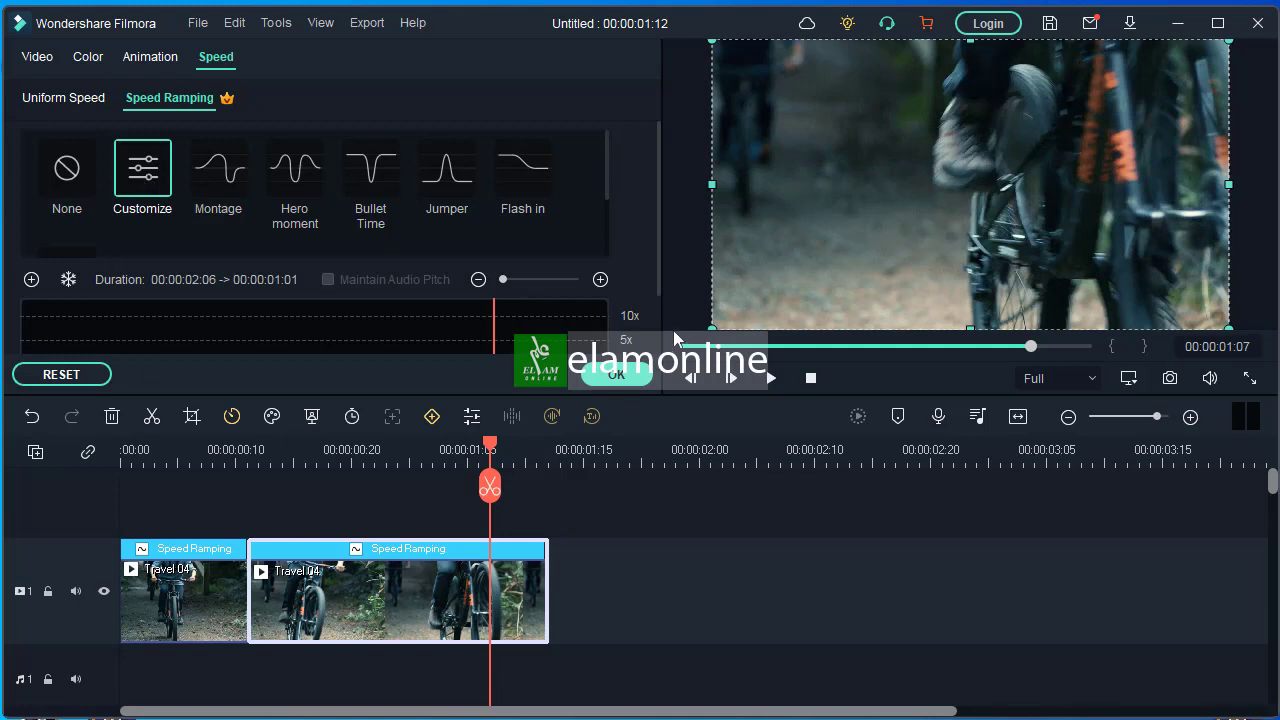
pyautogui.scroll(-2, 605, 290)
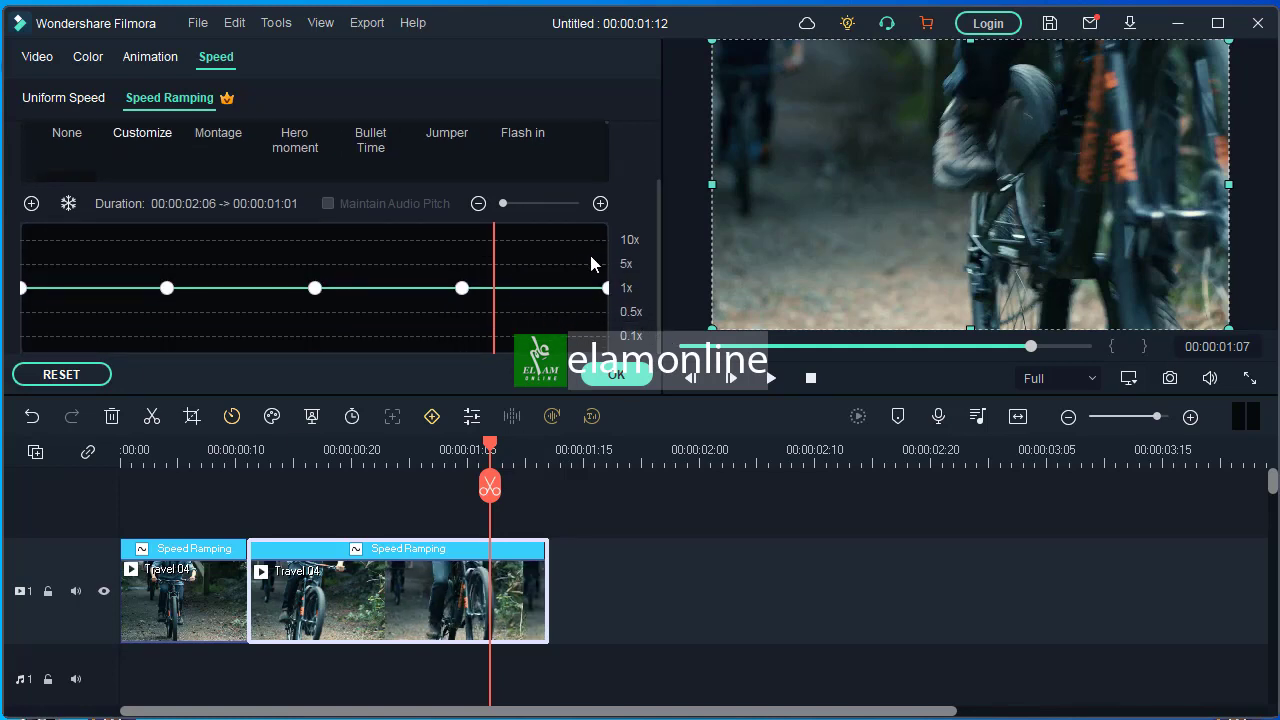
# Lower all five points of the second segment's speed curve to about 0.5x for slow motion
pyautogui.moveTo(22, 288); pyautogui.dragTo(23, 310)
pyautogui.moveTo(163, 290); pyautogui.dragTo(168, 312)
pyautogui.moveTo(317, 288); pyautogui.dragTo(321, 312)
pyautogui.moveTo(461, 287); pyautogui.dragTo(467, 312)
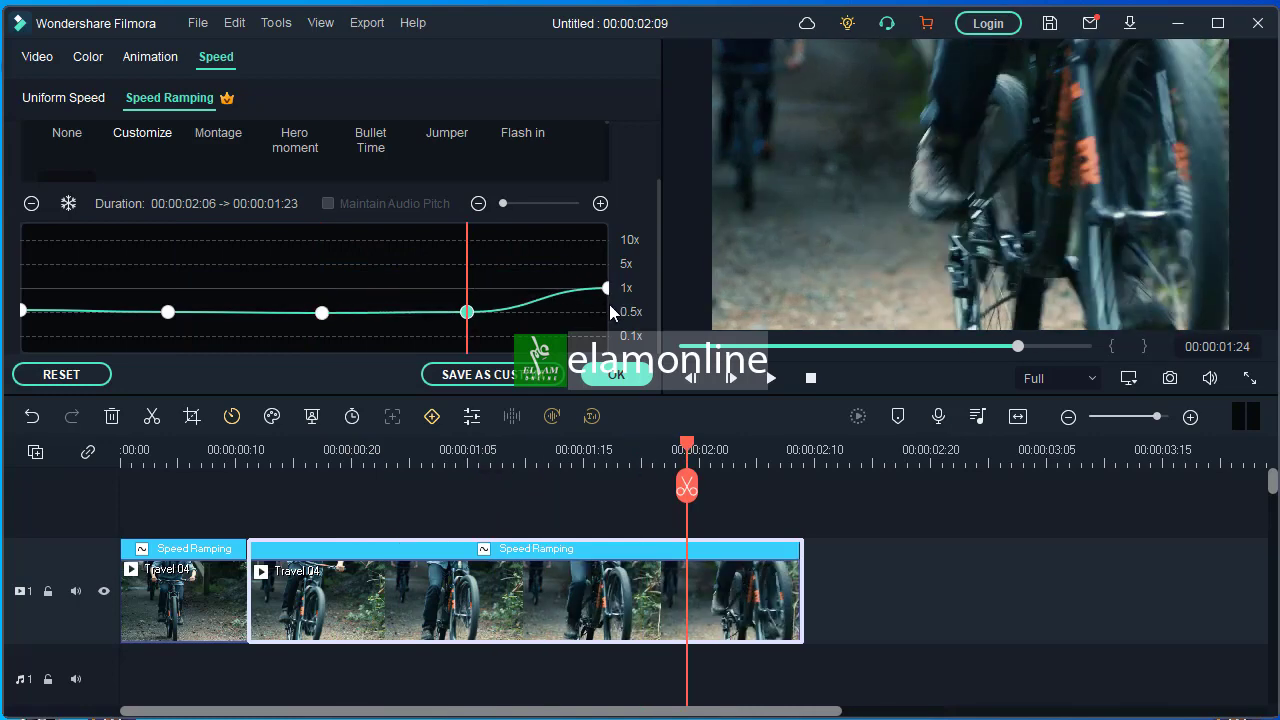
pyautogui.moveTo(606, 288); pyautogui.dragTo(605, 312)
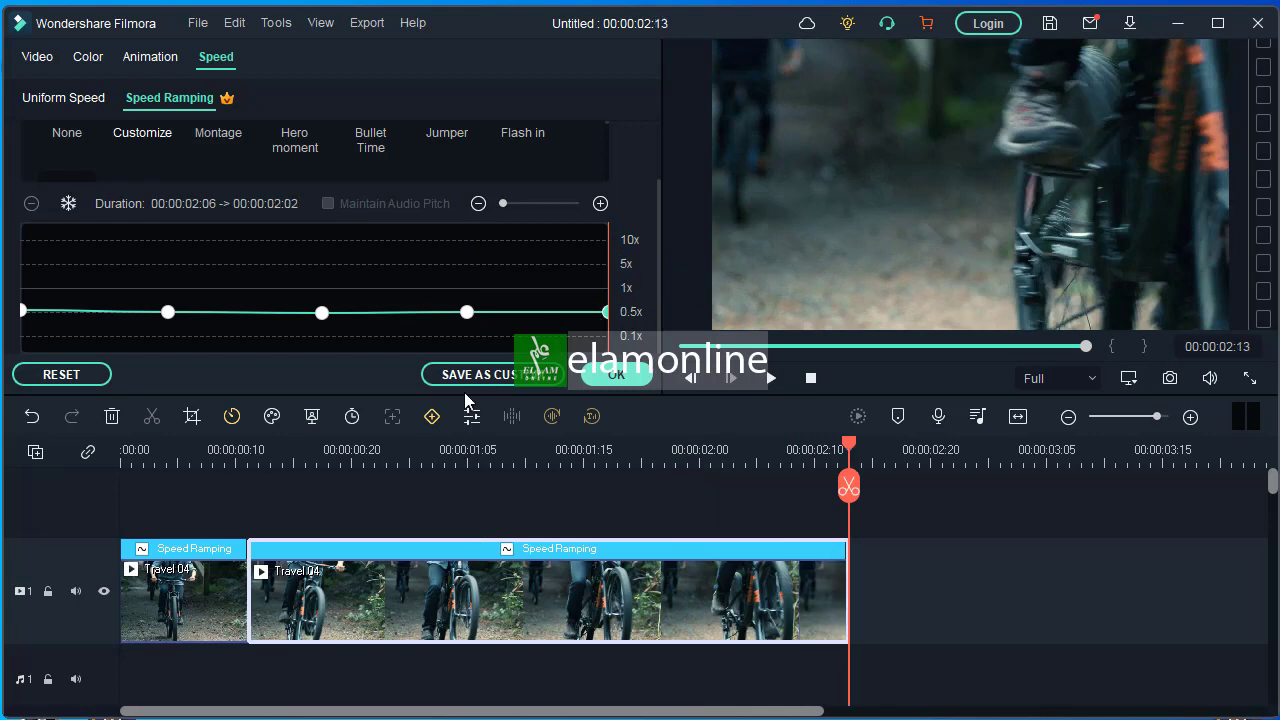
# Confirm the second segment's speed settings and play the edited video from the start of the timeline
pyautogui.click(614, 376)
pyautogui.moveTo(210, 452); pyautogui.dragTo(97, 460)
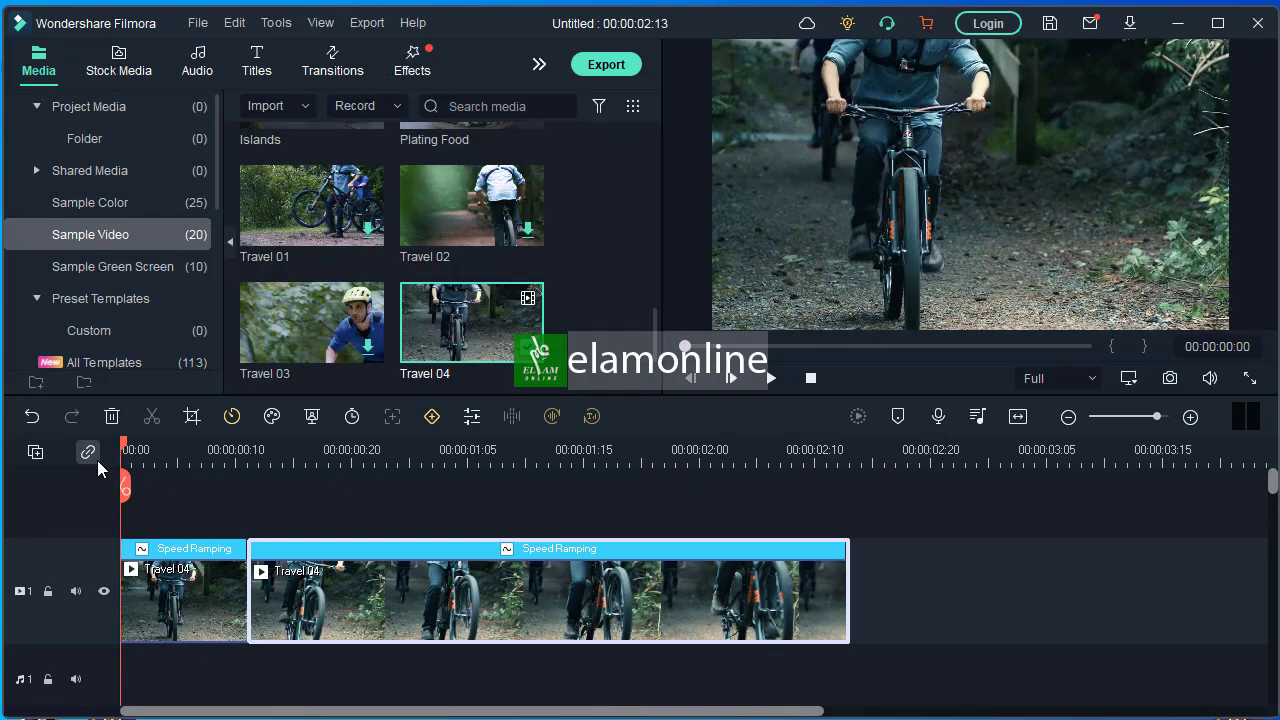
pyautogui.click(770, 377)
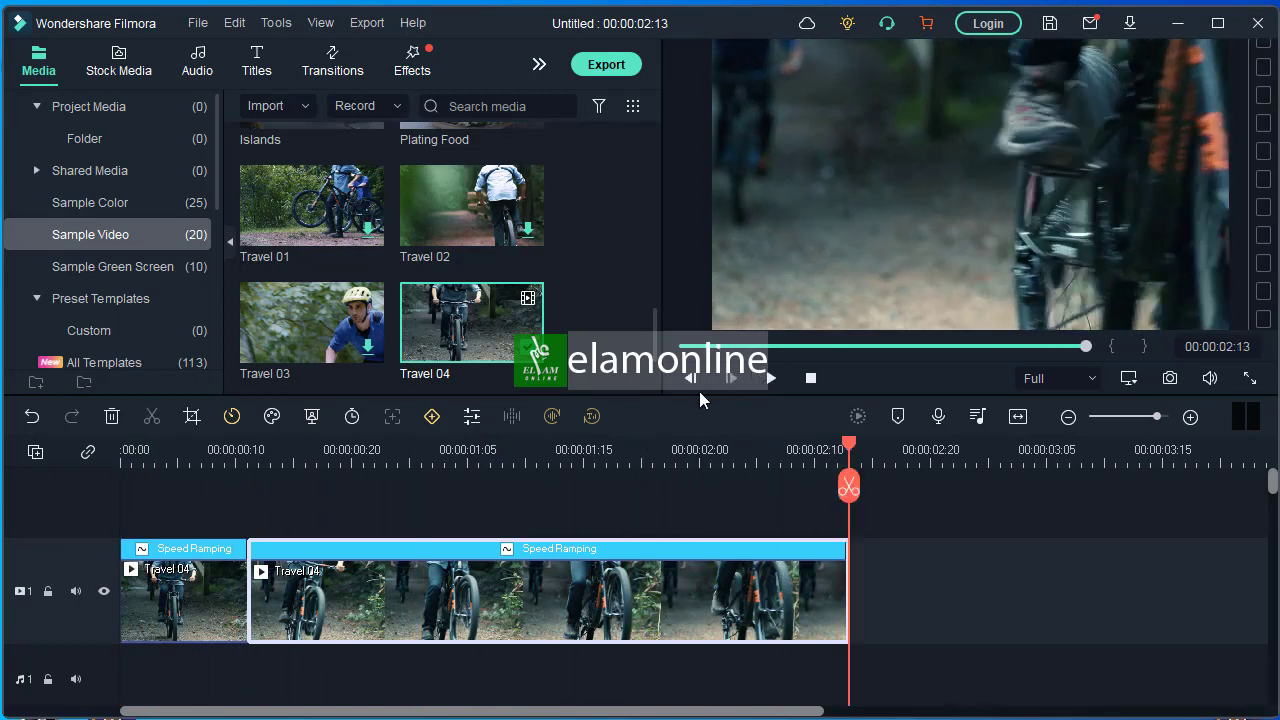
# Scrub backward through the slowed second segment and into the sped-up first segment, stopping at 00:00:00:06
pyautogui.click(511, 446)
pyautogui.moveTo(511, 446); pyautogui.dragTo(566, 487)
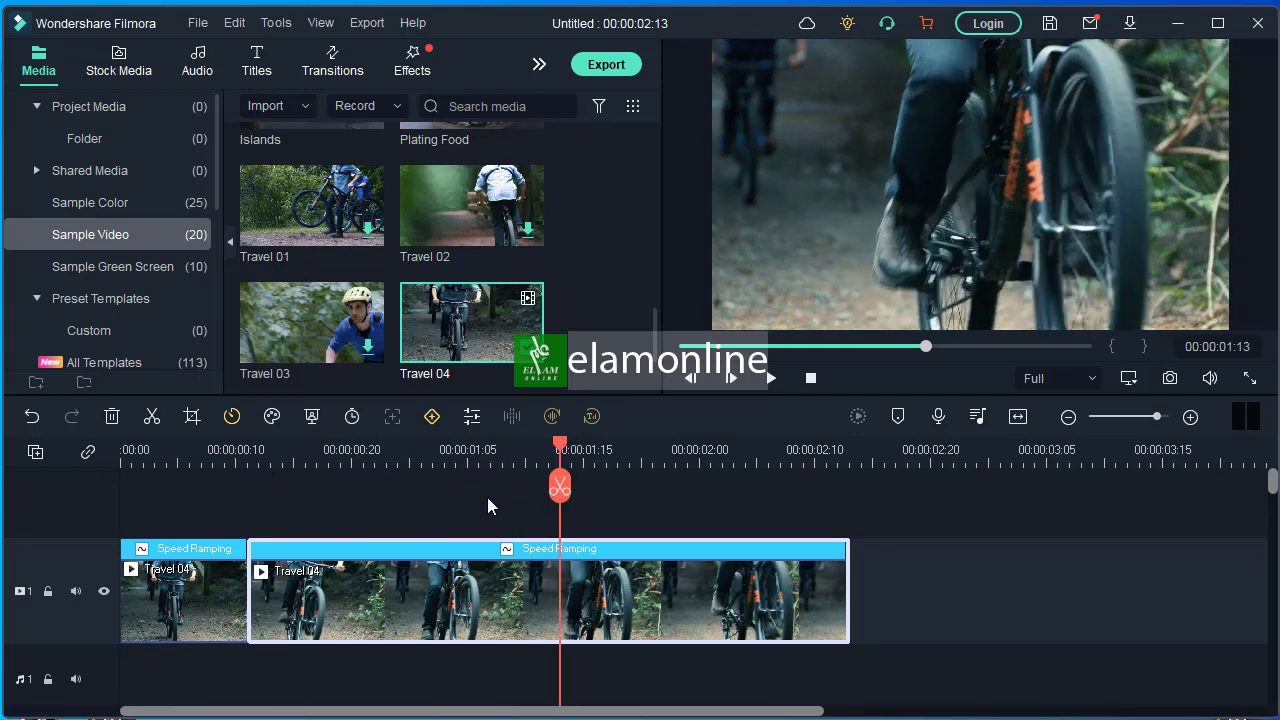
pyautogui.moveTo(487, 497); pyautogui.dragTo(333, 501)
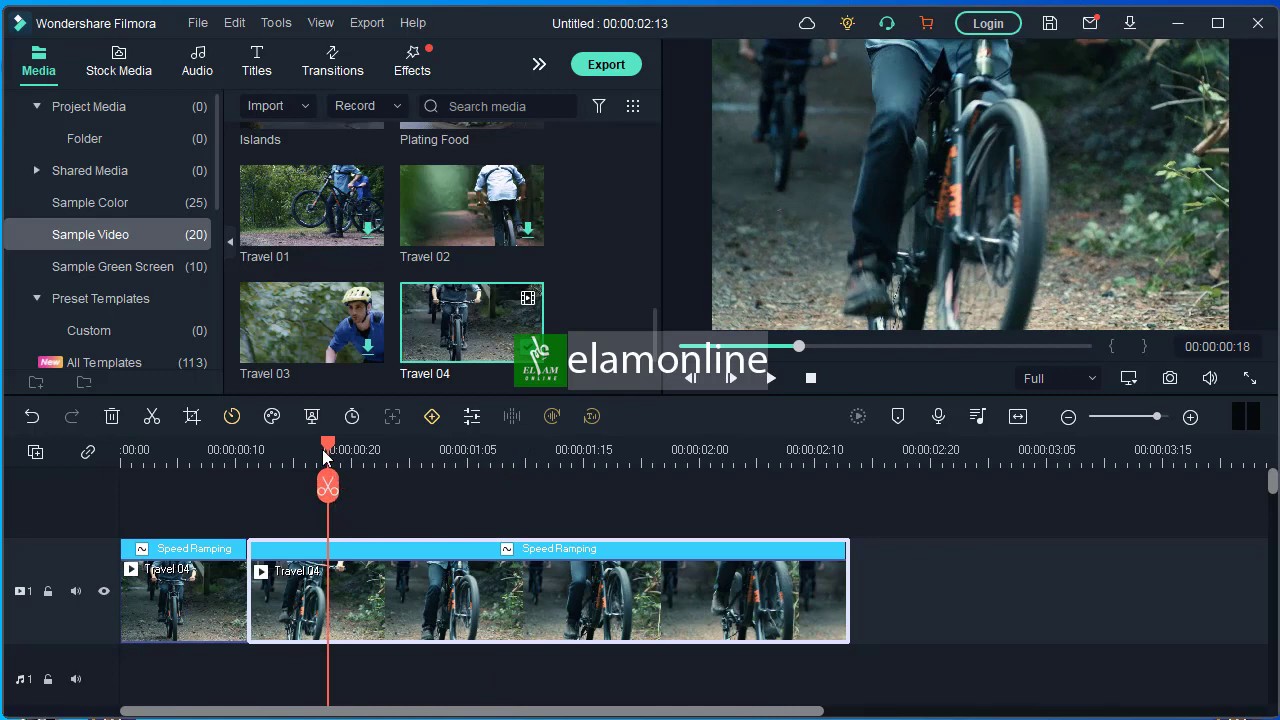
pyautogui.moveTo(324, 449); pyautogui.dragTo(168, 460)
pyautogui.moveTo(247, 460); pyautogui.dragTo(189, 488)
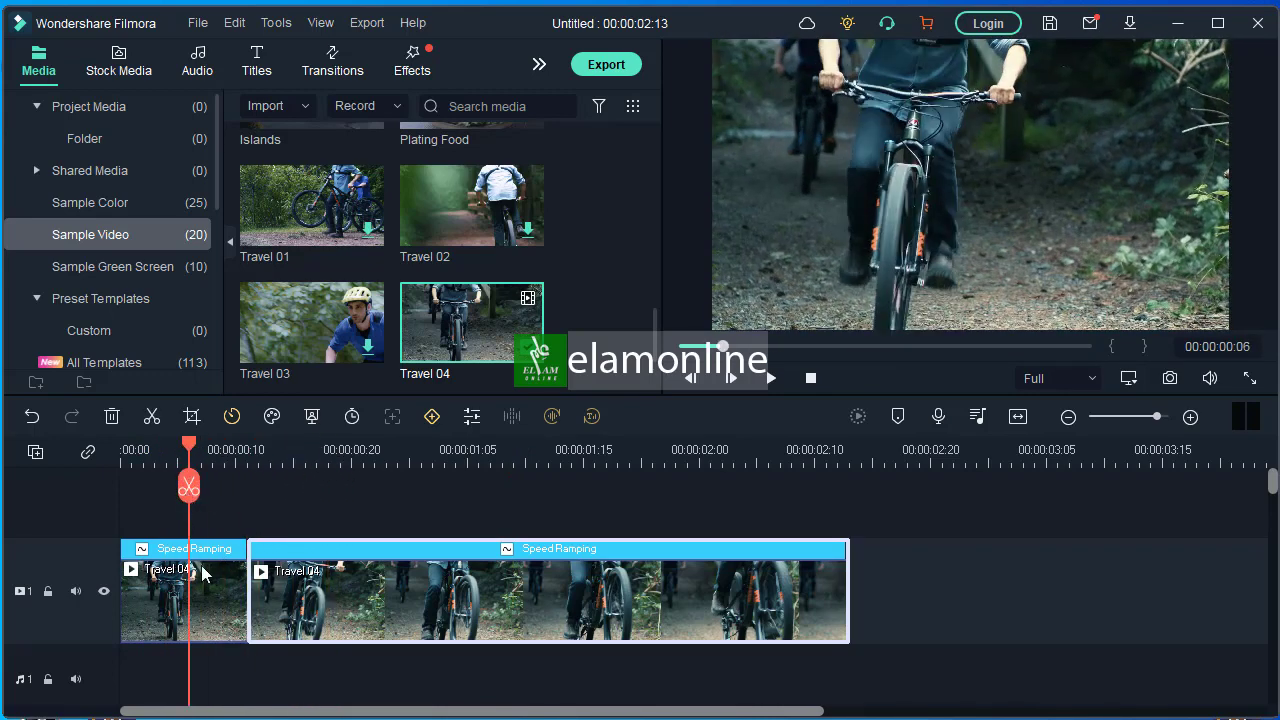
# Review the second Travel 04 segment's speed ramping curve, close its settings, and move the playhead to 00:00:01:08
pyautogui.click(202, 596)
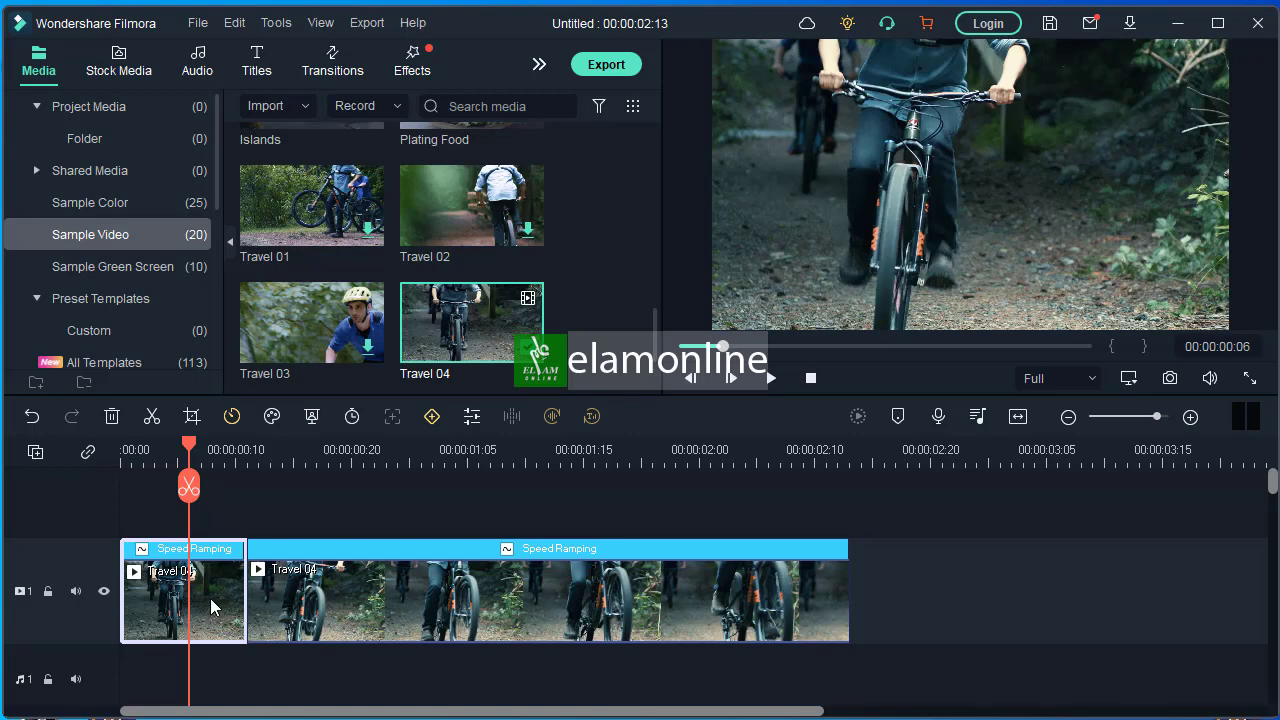
pyautogui.click(335, 604)
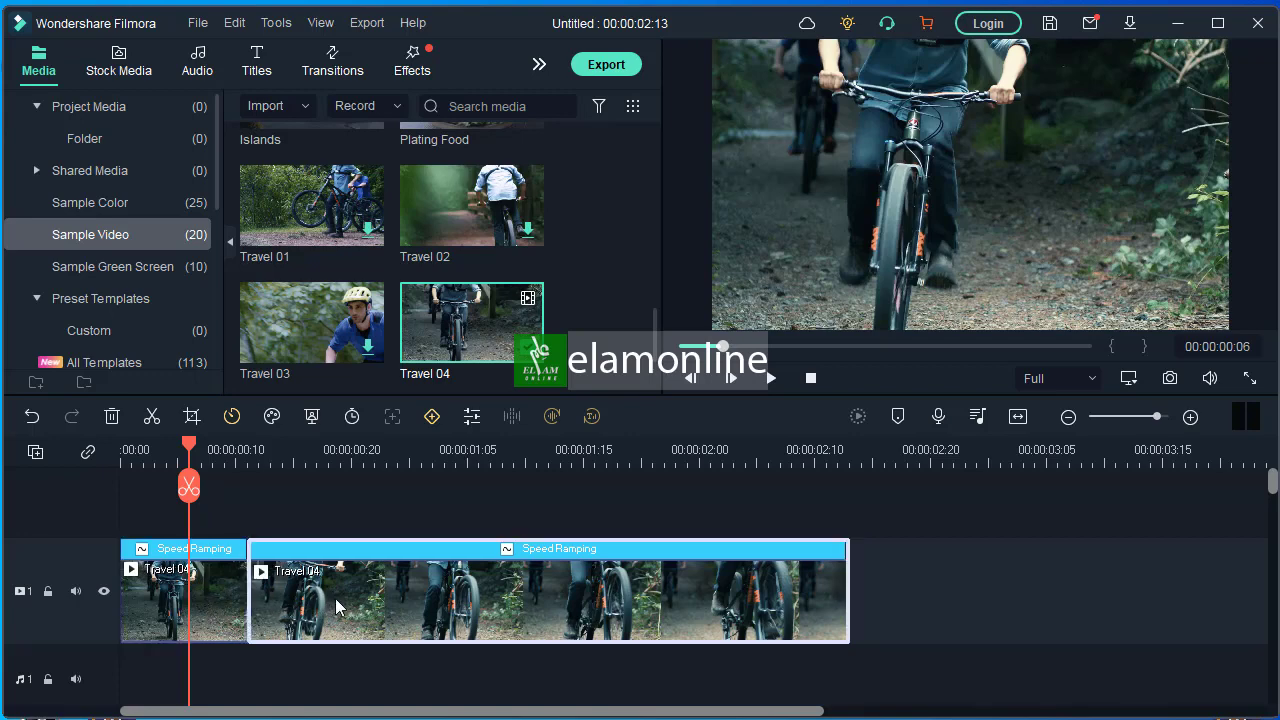
pyautogui.doubleClick(335, 598)
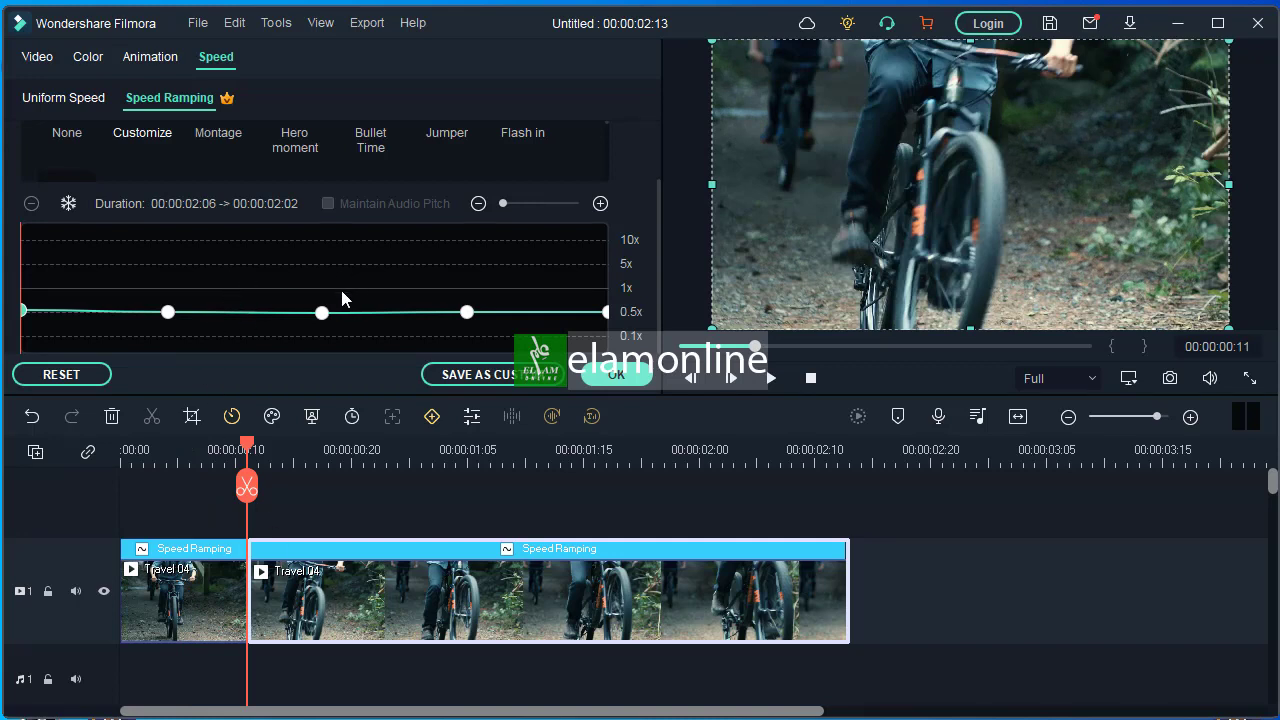
pyautogui.click(617, 377)
pyautogui.moveTo(252, 456); pyautogui.dragTo(502, 490)
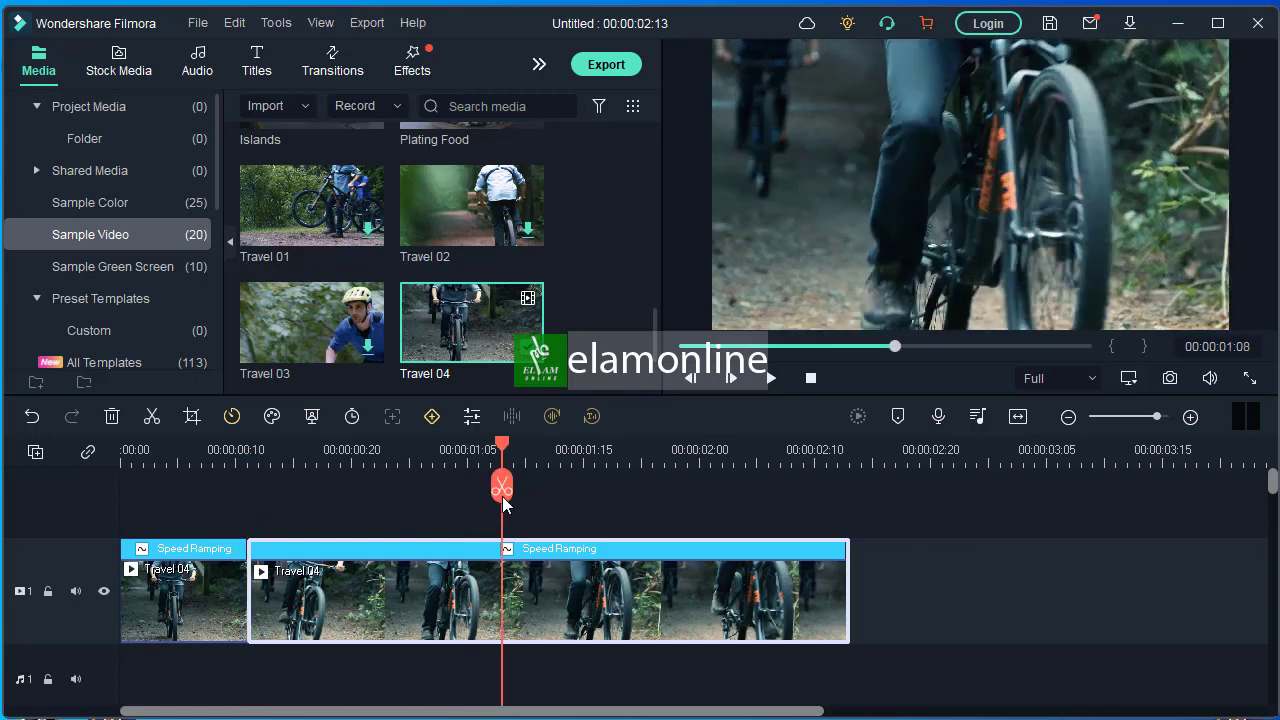